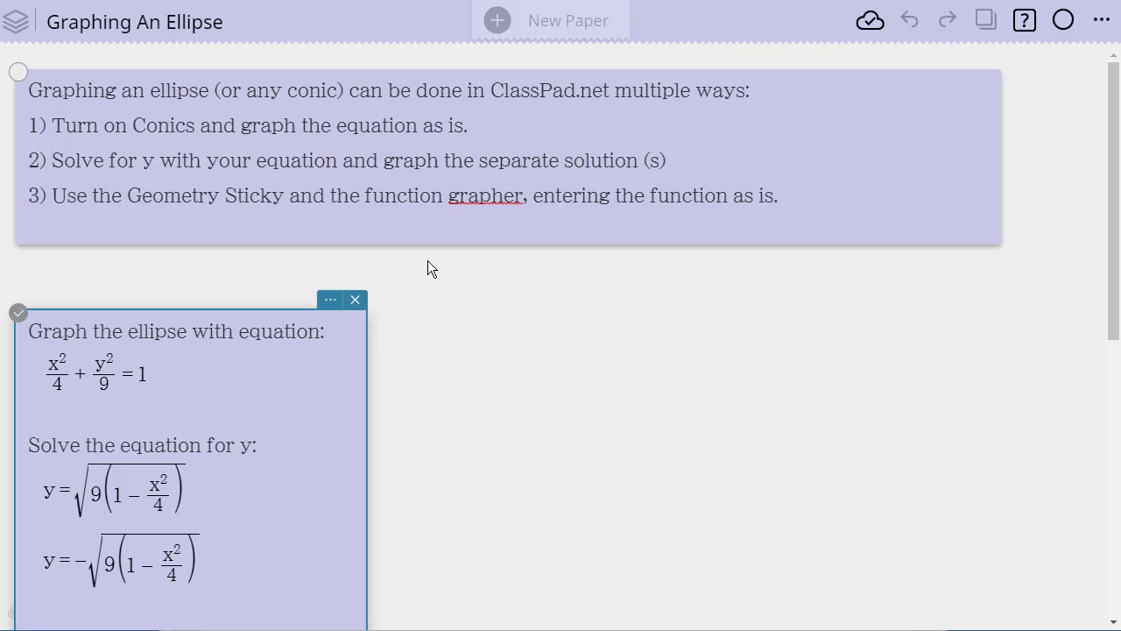
Step: Add a graph sticky to the paper and place it beside the ellipse equation note
{"action": "scroll", "coordinate": [536, 324], "scroll_direction": "down", "scroll_amount": 1}
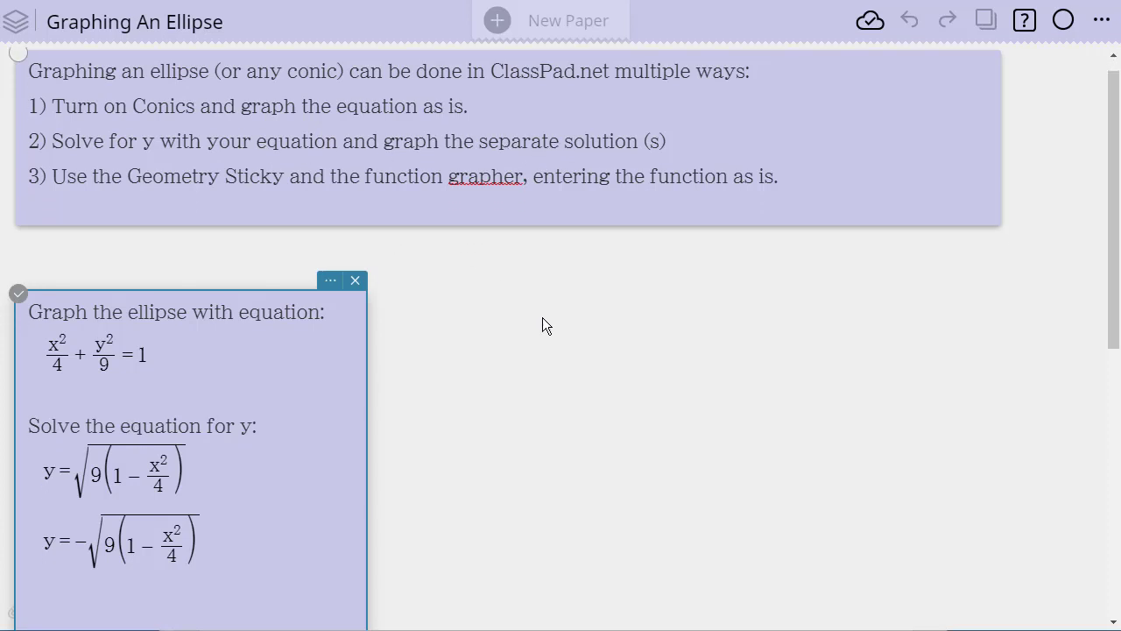
{"action": "left_click", "coordinate": [504, 249]}
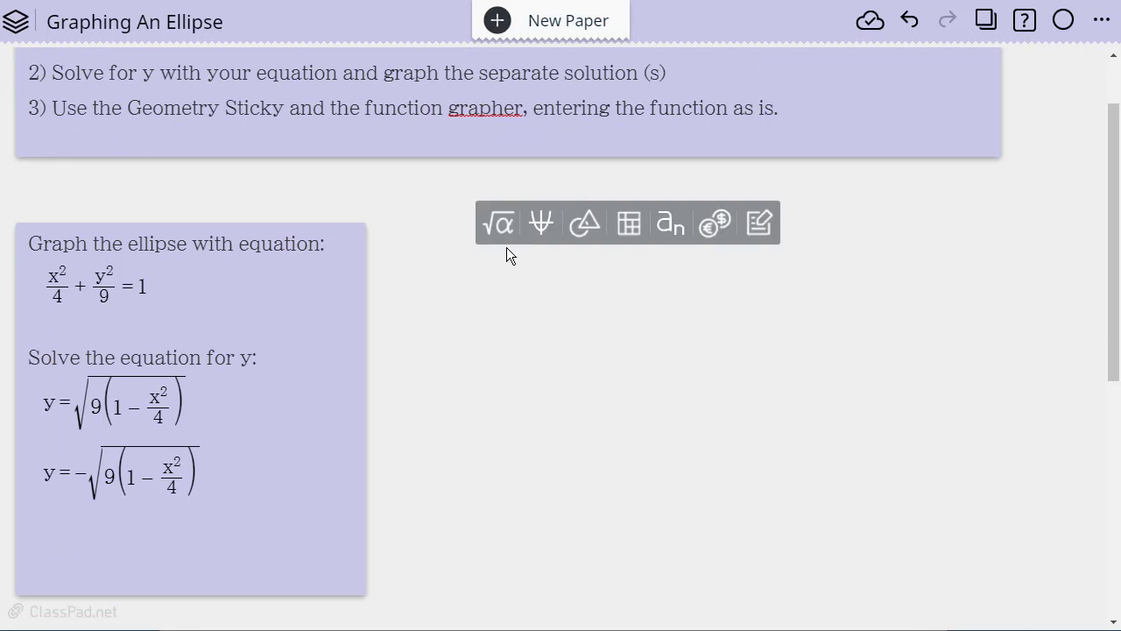
{"action": "left_click", "coordinate": [540, 224]}
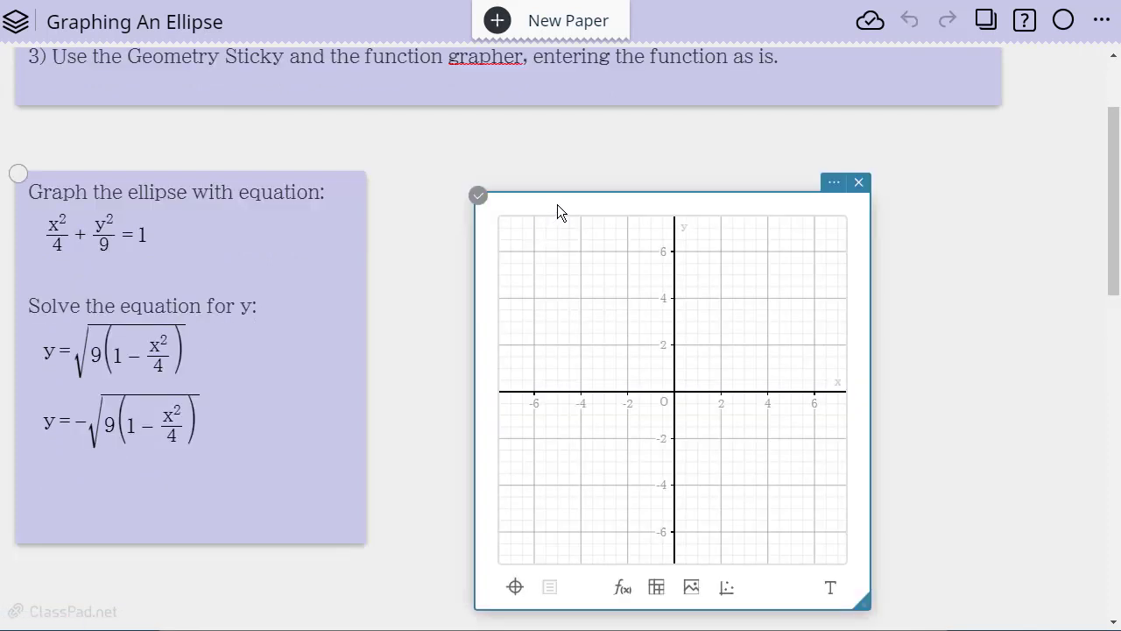
{"action": "left_click_drag", "start_coordinate": [547, 204], "coordinate": [568, 160]}
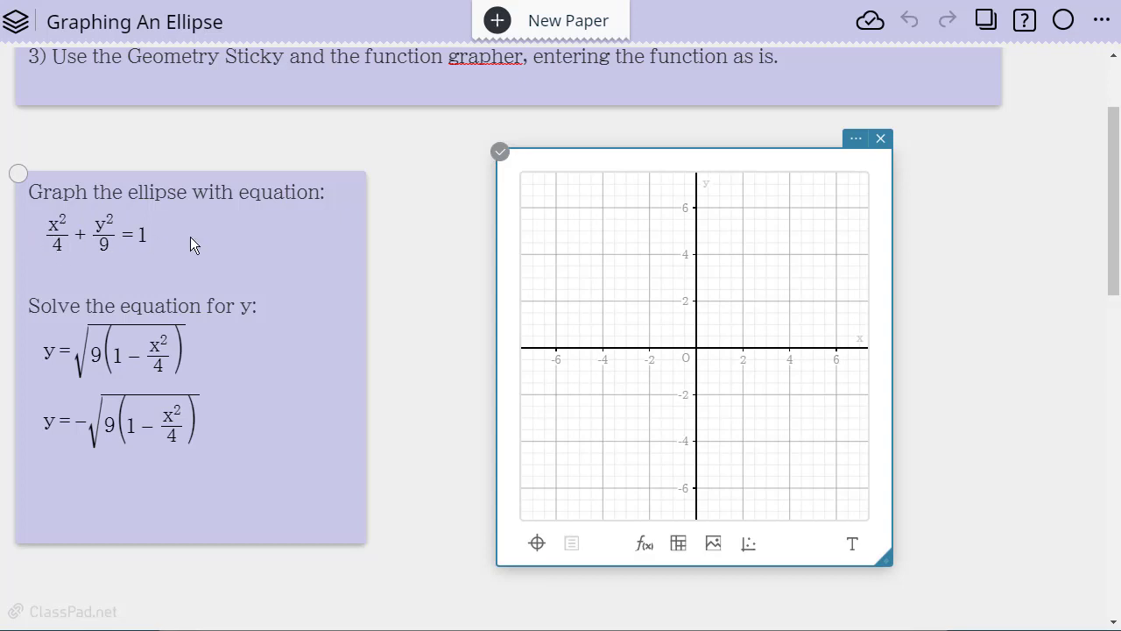
Step: Enable Conics under G-Solve in the settings of the graph sticky
{"action": "left_click", "coordinate": [857, 140]}
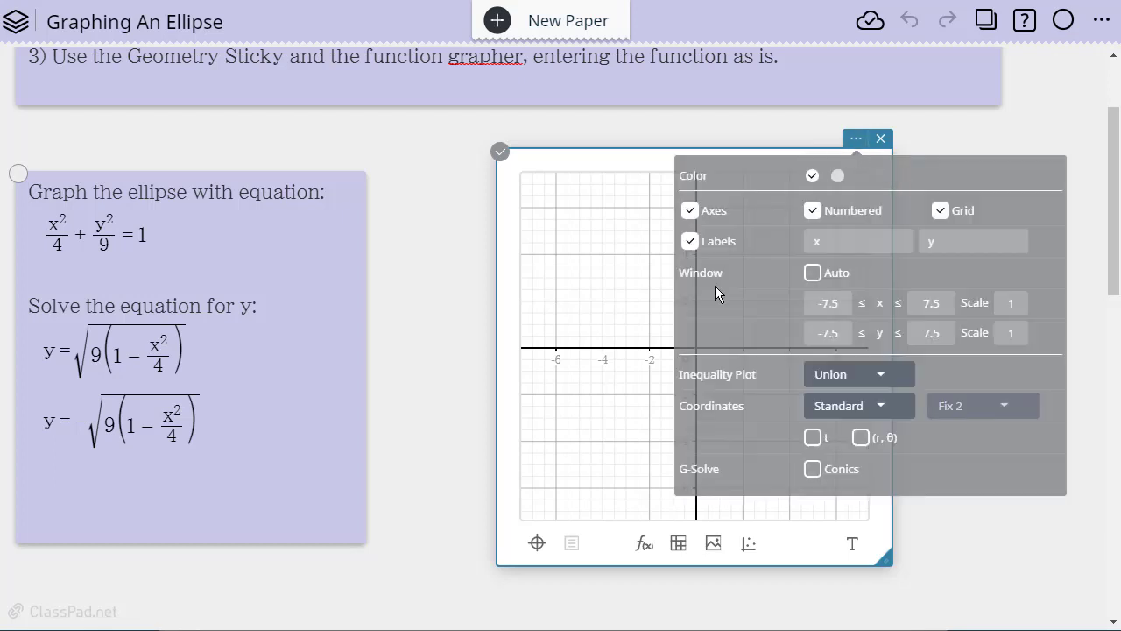
{"action": "left_click", "coordinate": [812, 471]}
{"action": "left_click", "coordinate": [549, 316]}
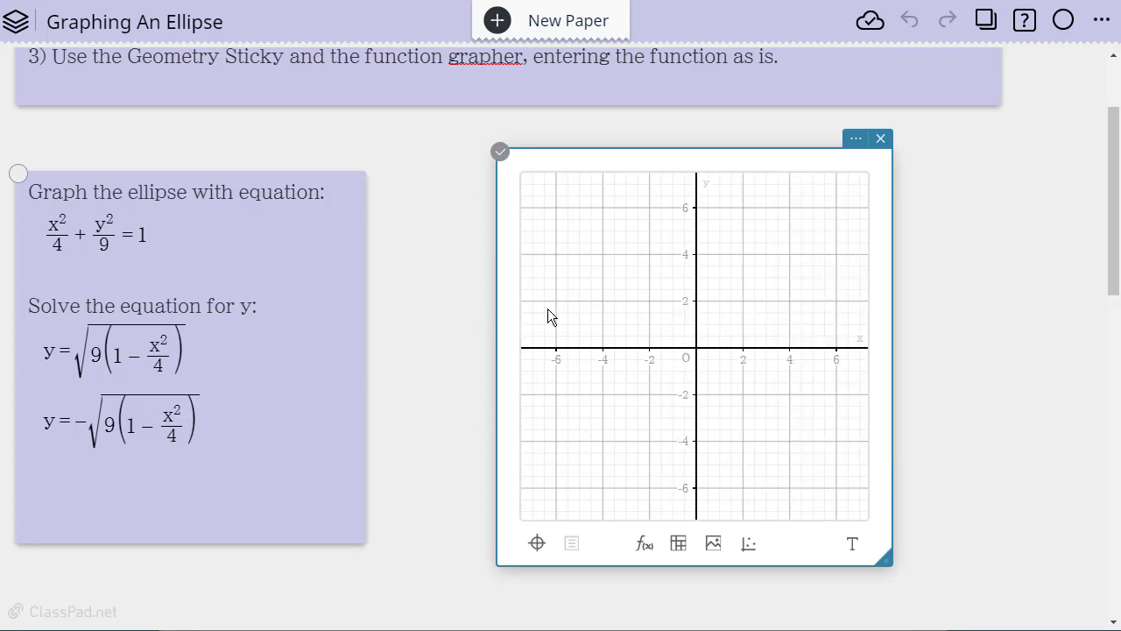
Step: Attach a function sticky to the graph and plot x²/4 + y²/9 = 1, copied from the equation note
{"action": "left_click", "coordinate": [644, 545]}
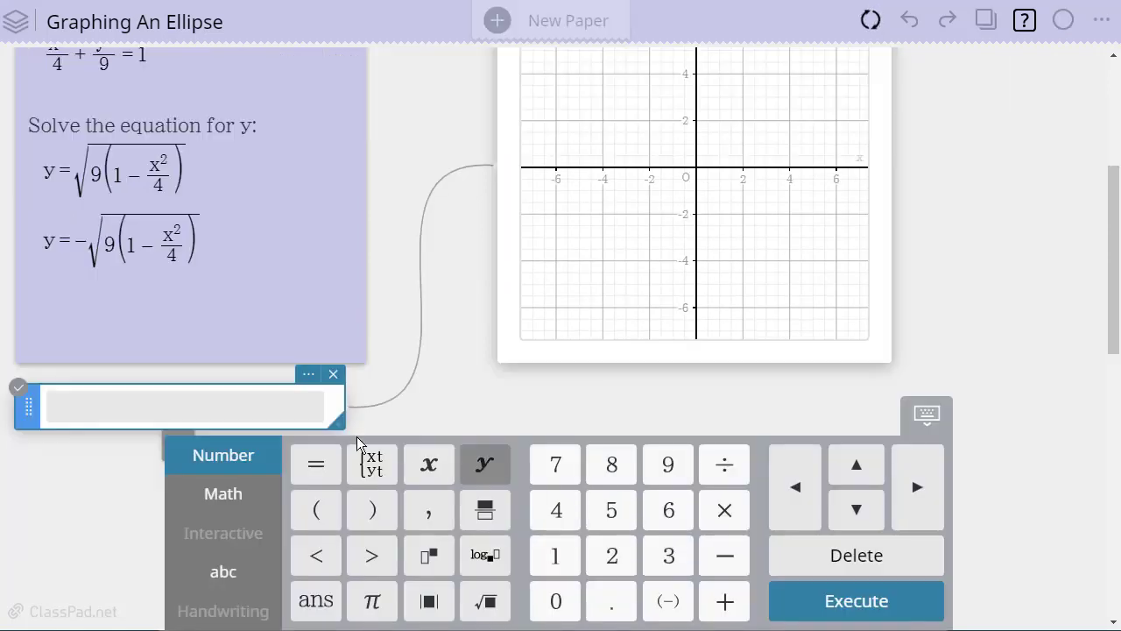
{"action": "left_click_drag", "start_coordinate": [29, 405], "coordinate": [403, 211]}
{"action": "left_click", "coordinate": [138, 217]}
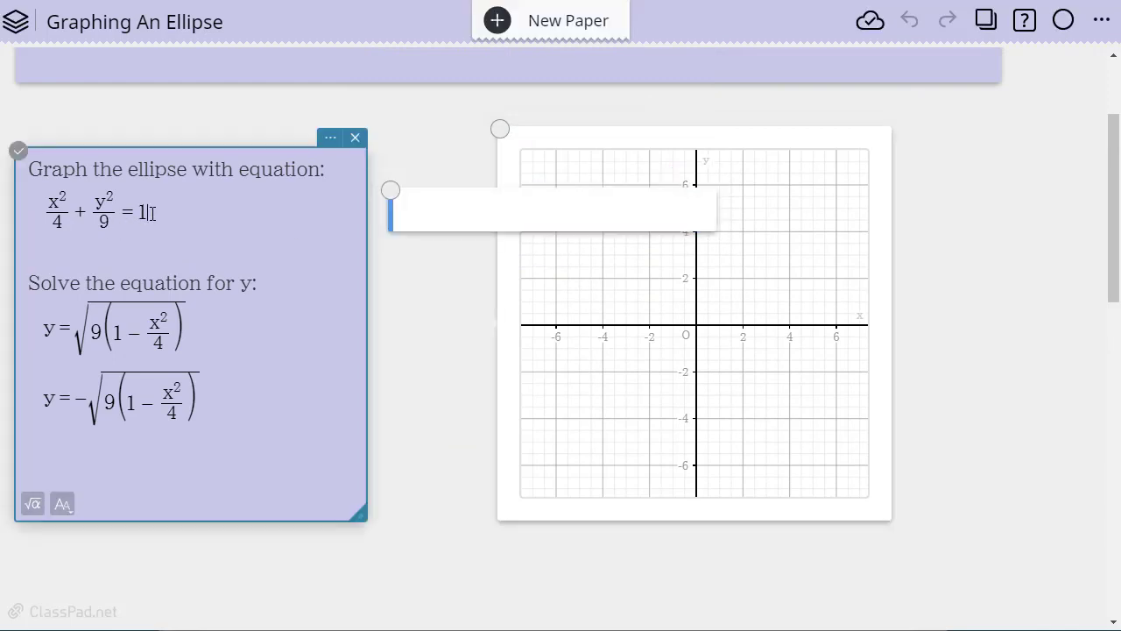
{"action": "left_click_drag", "start_coordinate": [148, 212], "coordinate": [26, 213]}
{"action": "key", "text": "ctrl+c"}
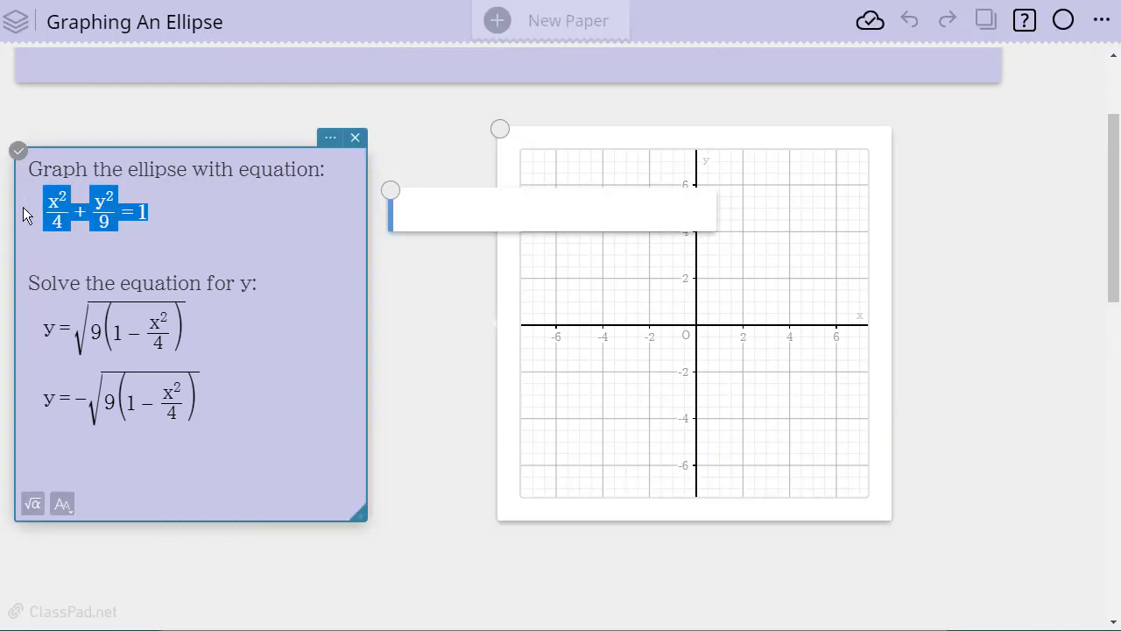
{"action": "left_click", "coordinate": [457, 203]}
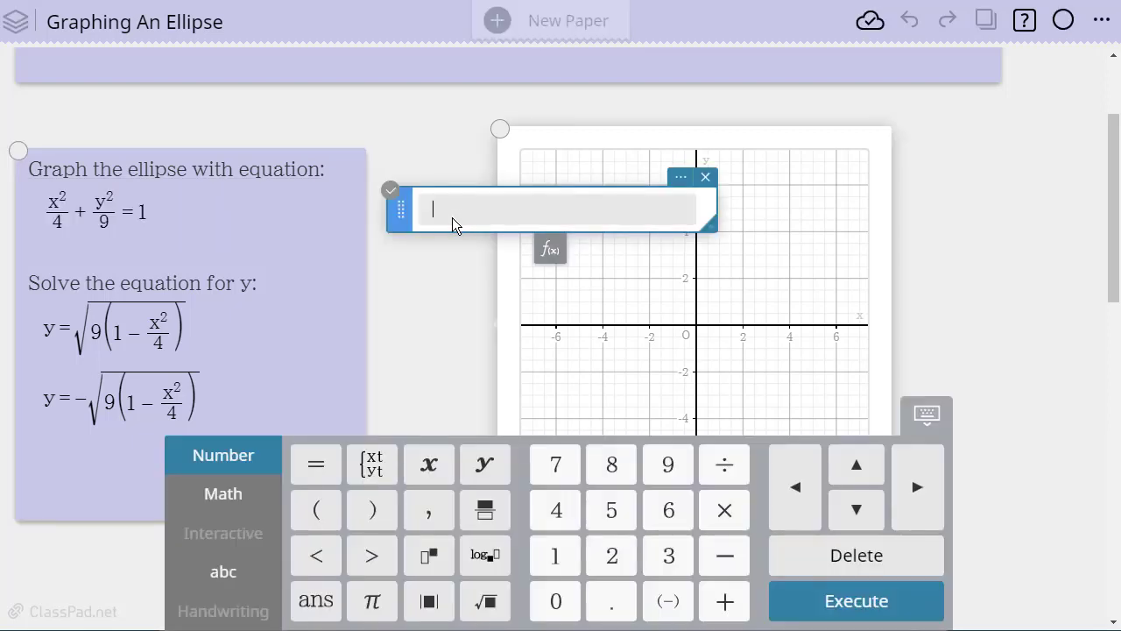
{"action": "key", "text": "ctrl+v"}
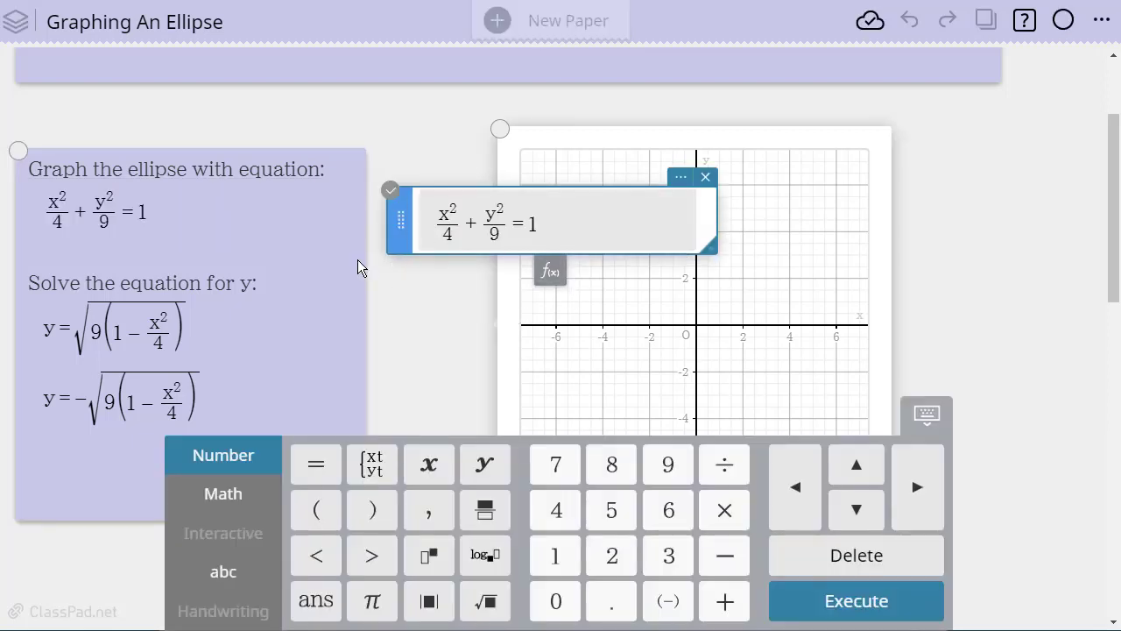
{"action": "key", "text": "Return"}
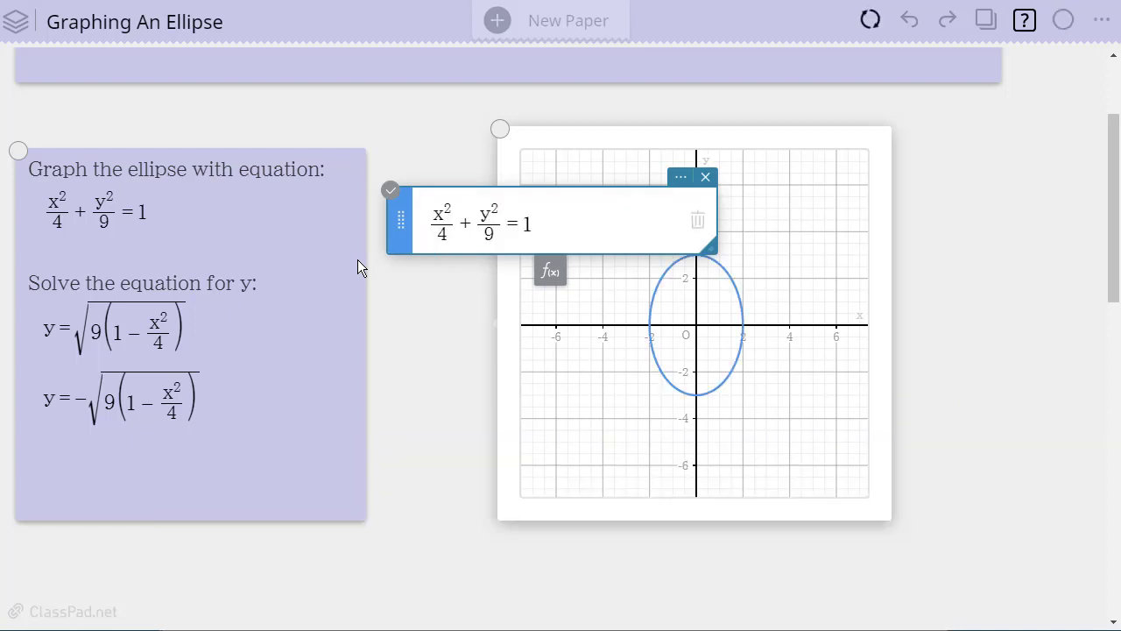
Step: Show the ellipse's key points, label the x-intercept (2,0), and move the eccentricity label clear of the curve
{"action": "left_click", "coordinate": [741, 318]}
{"action": "left_click", "coordinate": [743, 322]}
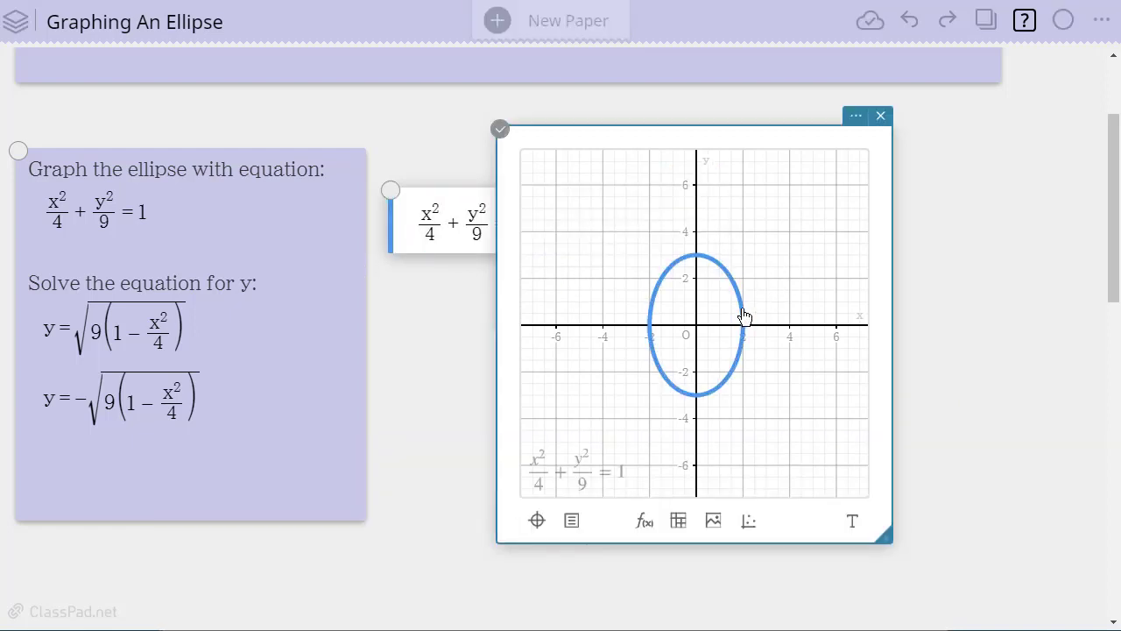
{"action": "left_click", "coordinate": [743, 327]}
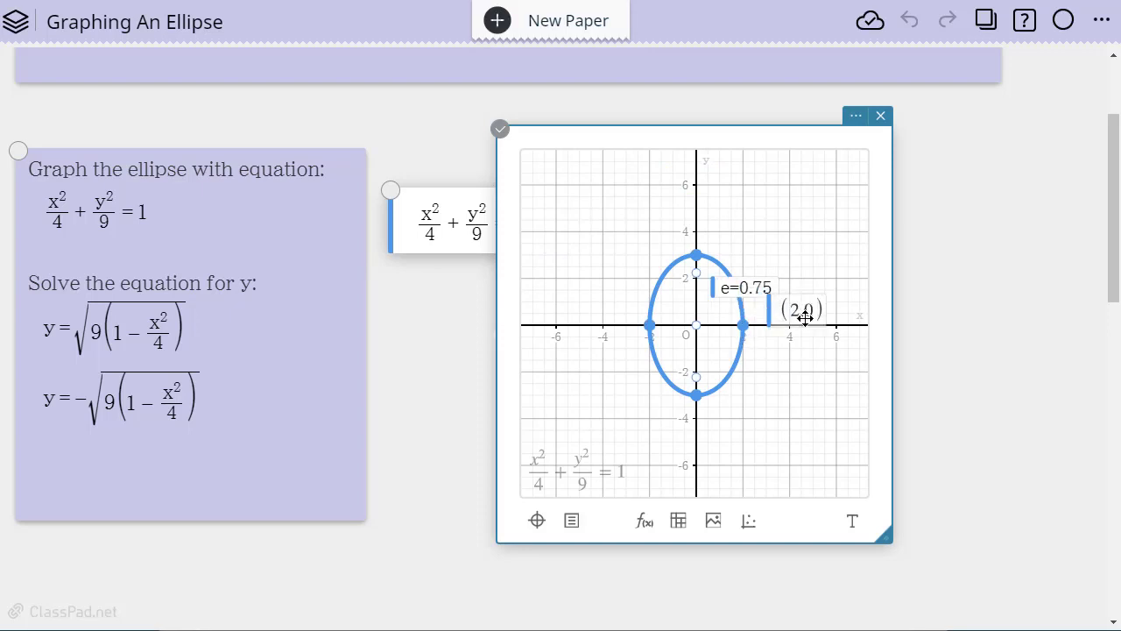
{"action": "left_click_drag", "start_coordinate": [740, 289], "coordinate": [788, 248]}
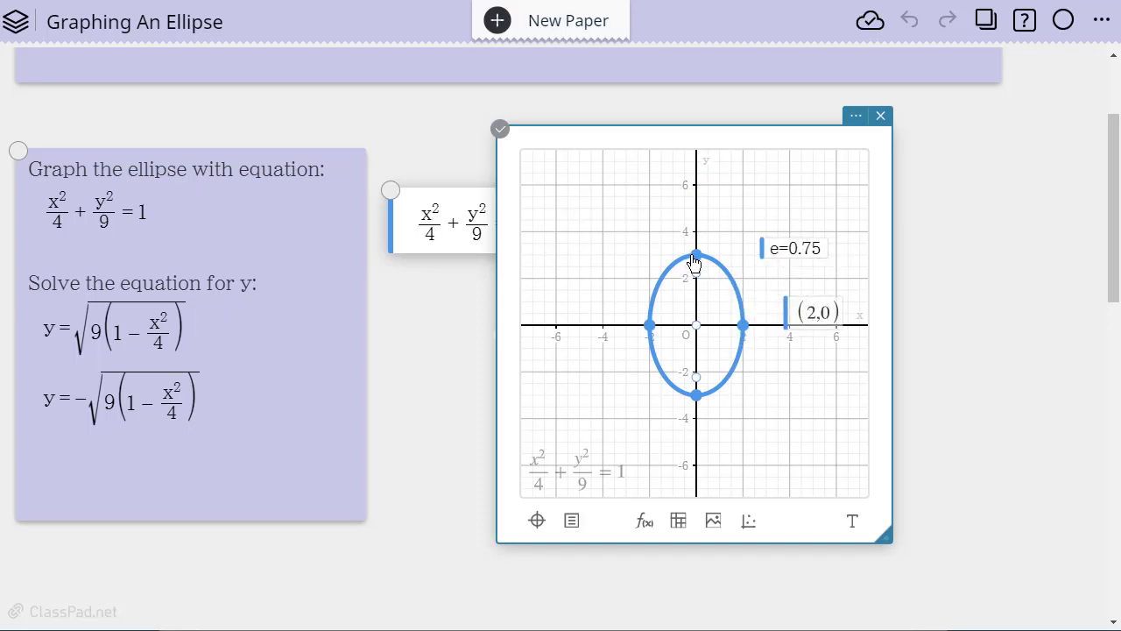
Step: Label the ellipse's upper vertex and upper focus with their coordinates, moving both labels away from the curve
{"action": "left_click", "coordinate": [695, 257]}
{"action": "left_click_drag", "start_coordinate": [684, 232], "coordinate": [613, 228]}
{"action": "left_click", "coordinate": [696, 273]}
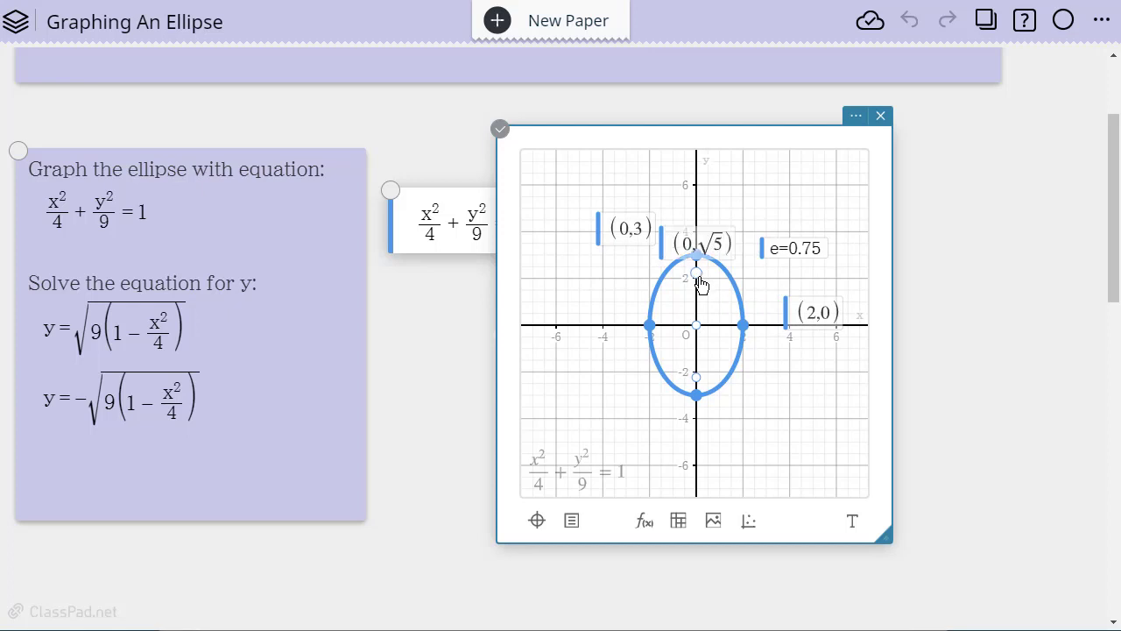
{"action": "left_click_drag", "start_coordinate": [700, 247], "coordinate": [731, 218]}
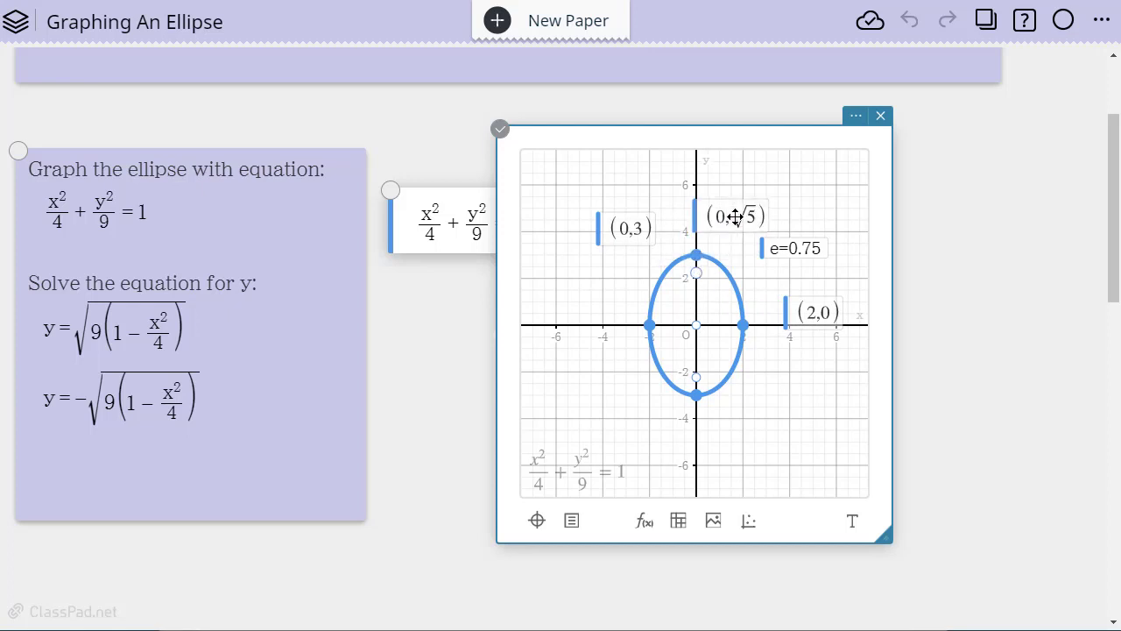
Step: Label the ellipse's center and lower focus with their coordinates, then return to the ellipse equation sticky
{"action": "left_click", "coordinate": [697, 325]}
{"action": "left_click_drag", "start_coordinate": [701, 295], "coordinate": [785, 415]}
{"action": "left_click", "coordinate": [696, 376]}
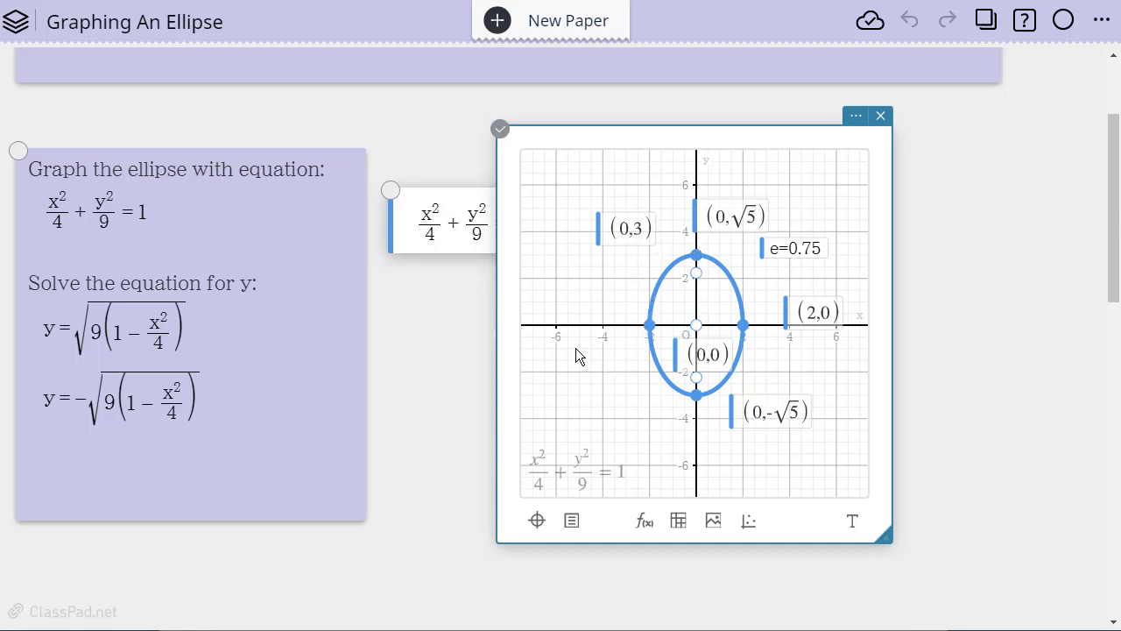
{"action": "left_click", "coordinate": [440, 246]}
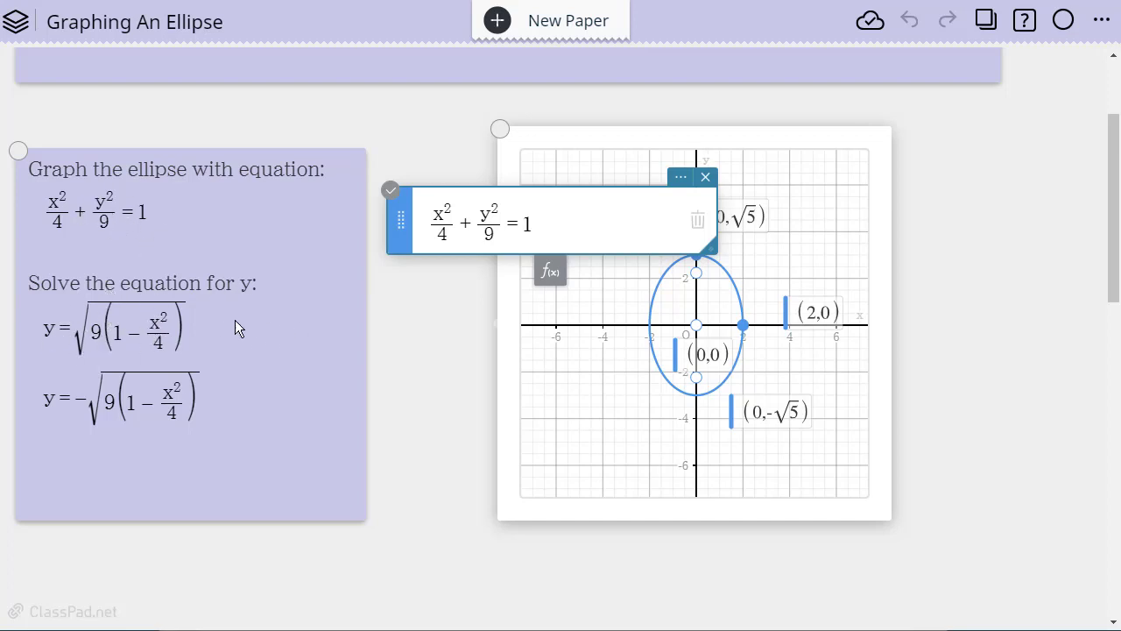
Step: Check the paper's Math Settings, including Complex Format and Calculation Results, and accept them
{"action": "scroll", "coordinate": [235, 320], "scroll_direction": "down", "scroll_amount": 1}
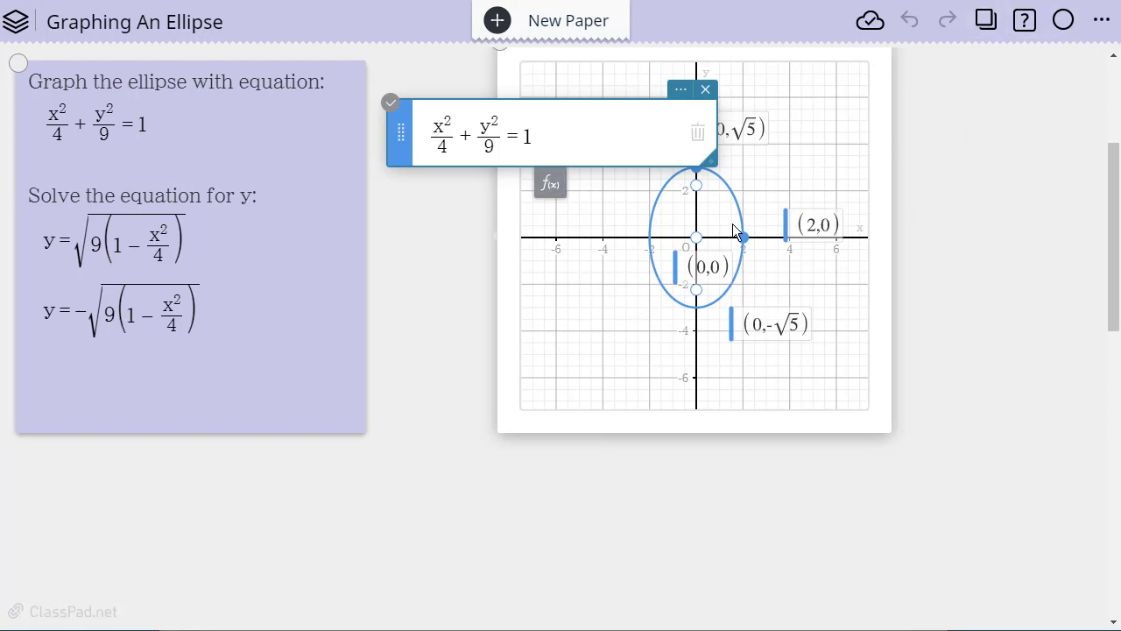
{"action": "left_click", "coordinate": [1104, 24]}
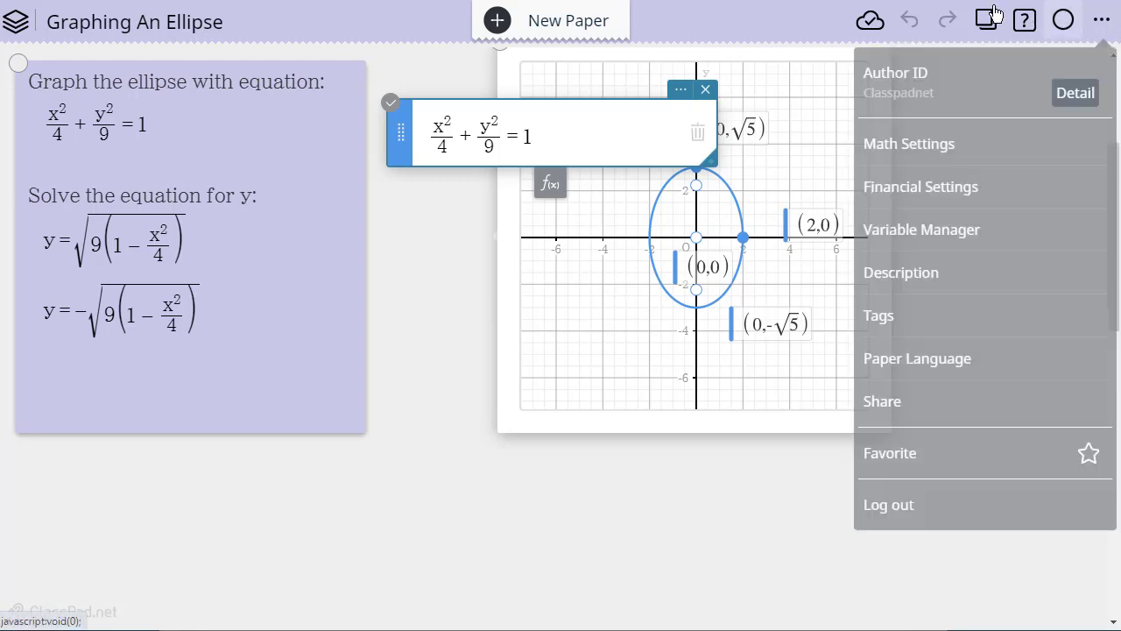
{"action": "left_click", "coordinate": [925, 158]}
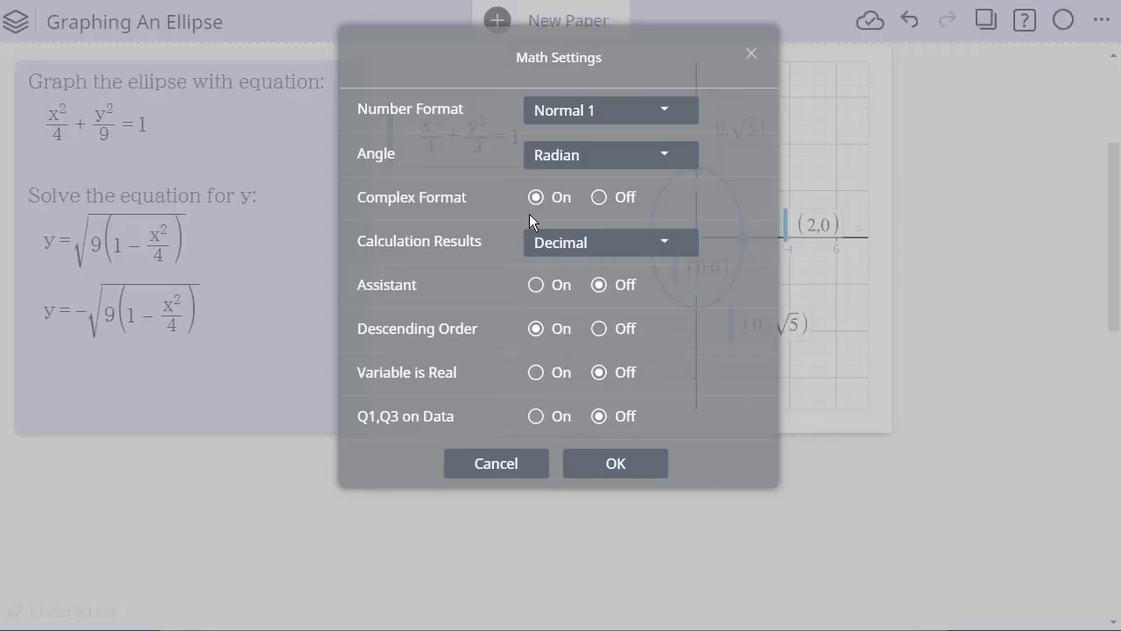
{"action": "left_click", "coordinate": [618, 465]}
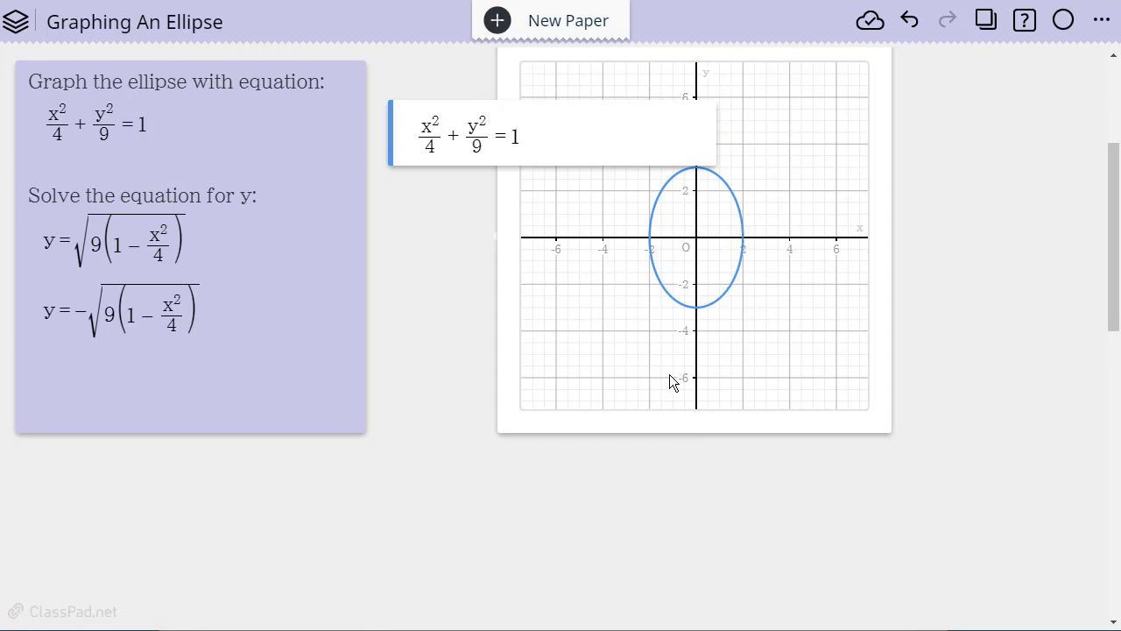
Step: Add a second graph sticky below the first and move the ellipse equation note beside it
{"action": "scroll", "coordinate": [597, 439], "scroll_direction": "down", "scroll_amount": 3}
{"action": "left_click", "coordinate": [526, 292]}
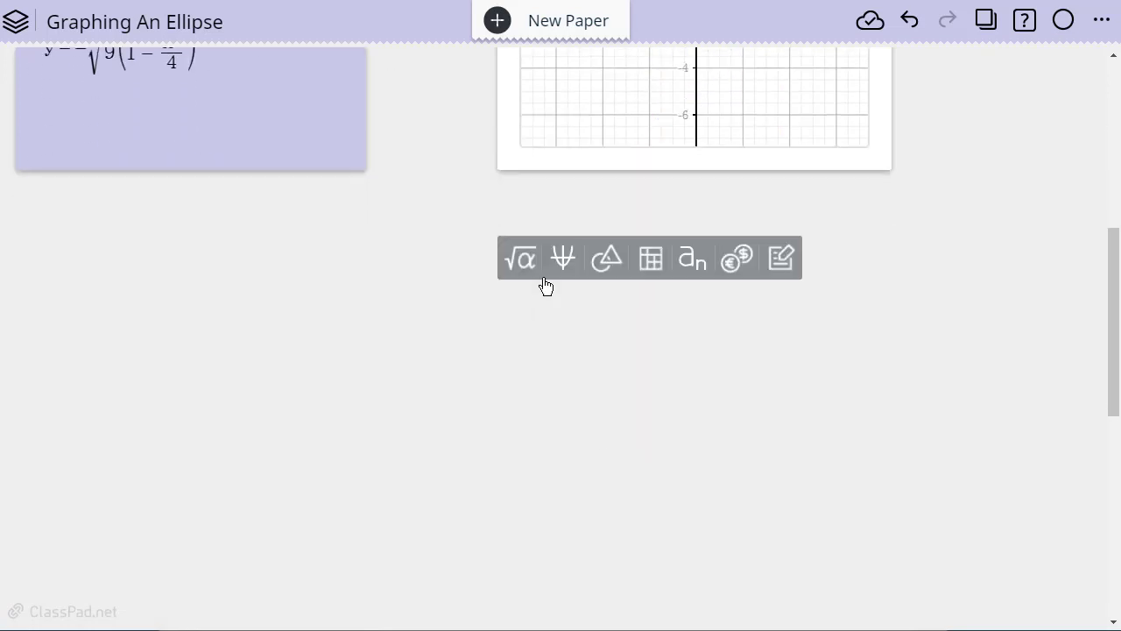
{"action": "left_click", "coordinate": [571, 260]}
{"action": "scroll", "coordinate": [326, 169], "scroll_direction": "up", "scroll_amount": 2}
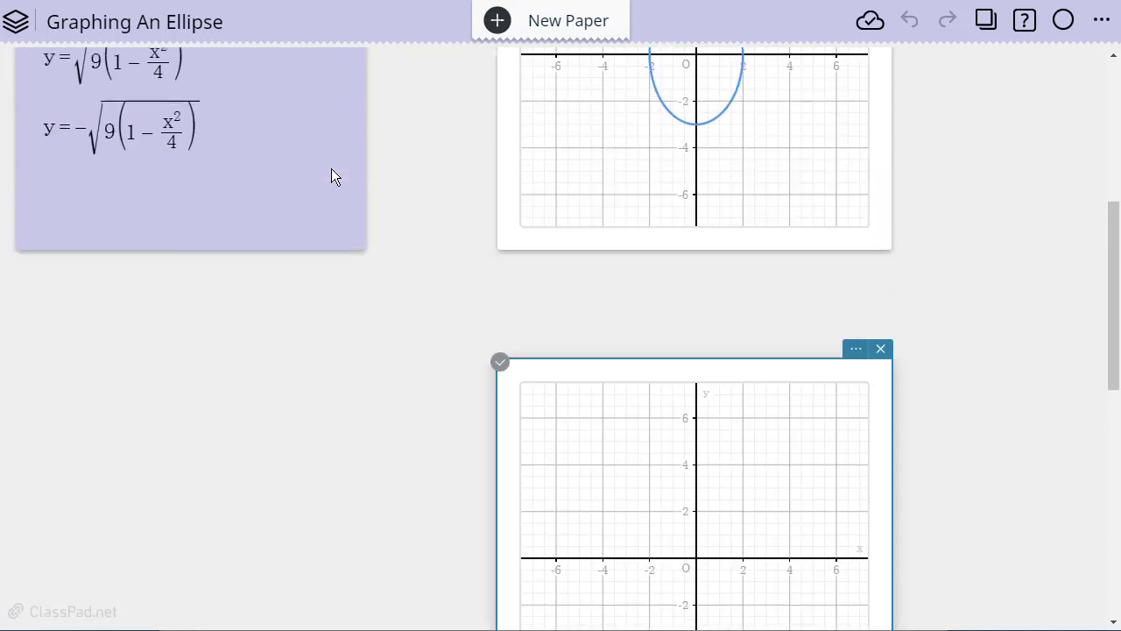
{"action": "left_click_drag", "start_coordinate": [328, 168], "coordinate": [360, 321]}
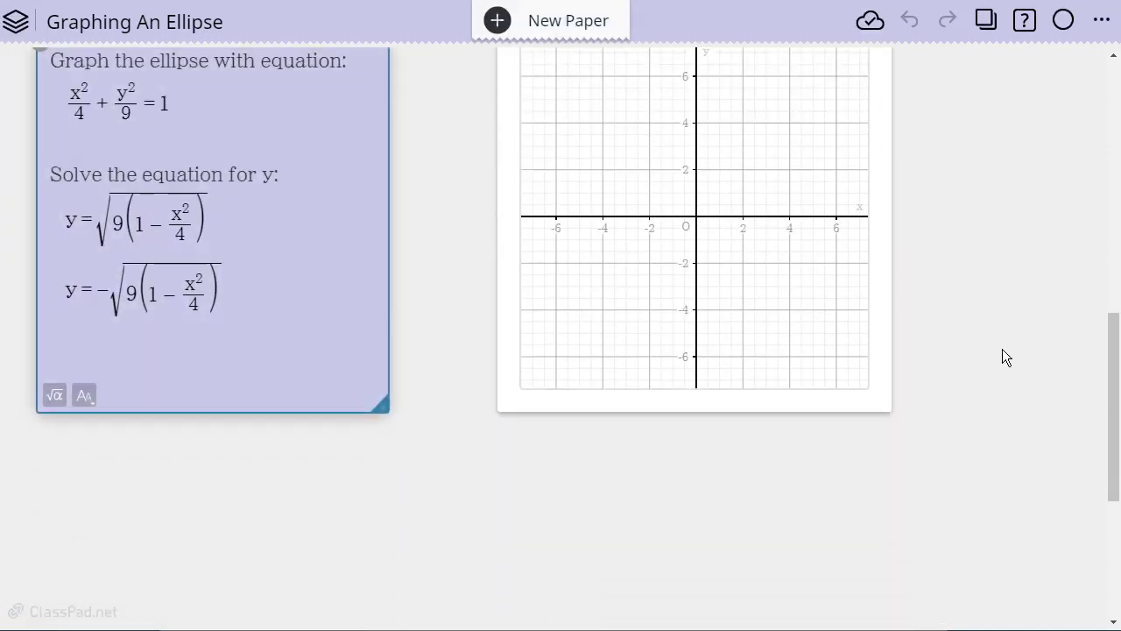
{"action": "scroll", "coordinate": [999, 349], "scroll_direction": "up", "scroll_amount": 1}
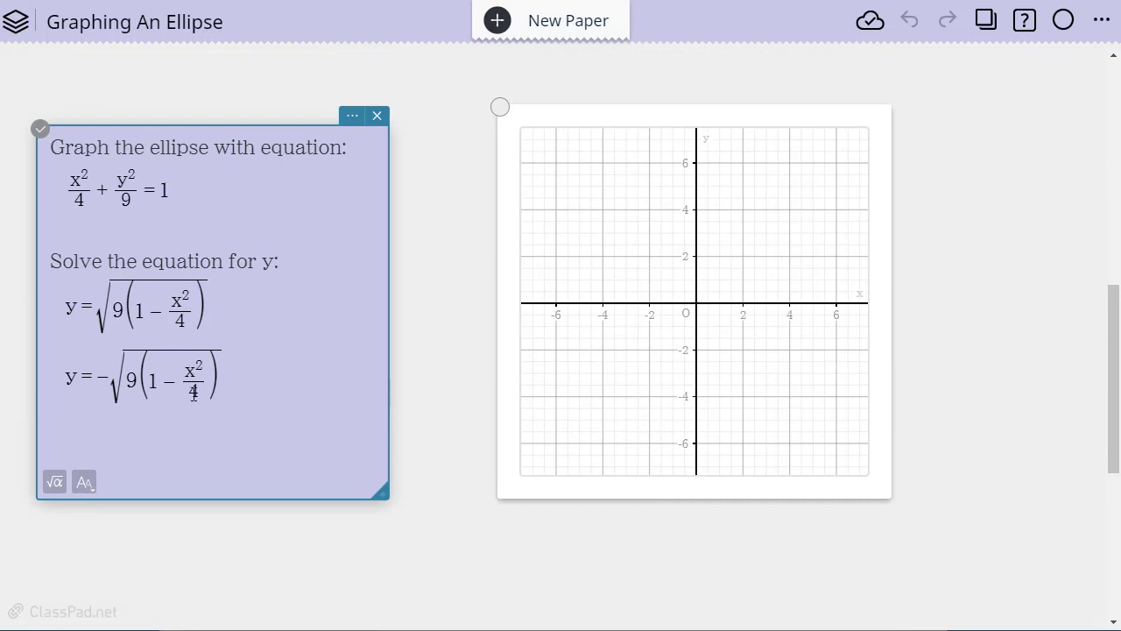
Step: Attach a function sticky to the second graph, place it beside the note, and add a second function line
{"action": "left_click", "coordinate": [714, 410]}
{"action": "left_click", "coordinate": [643, 503]}
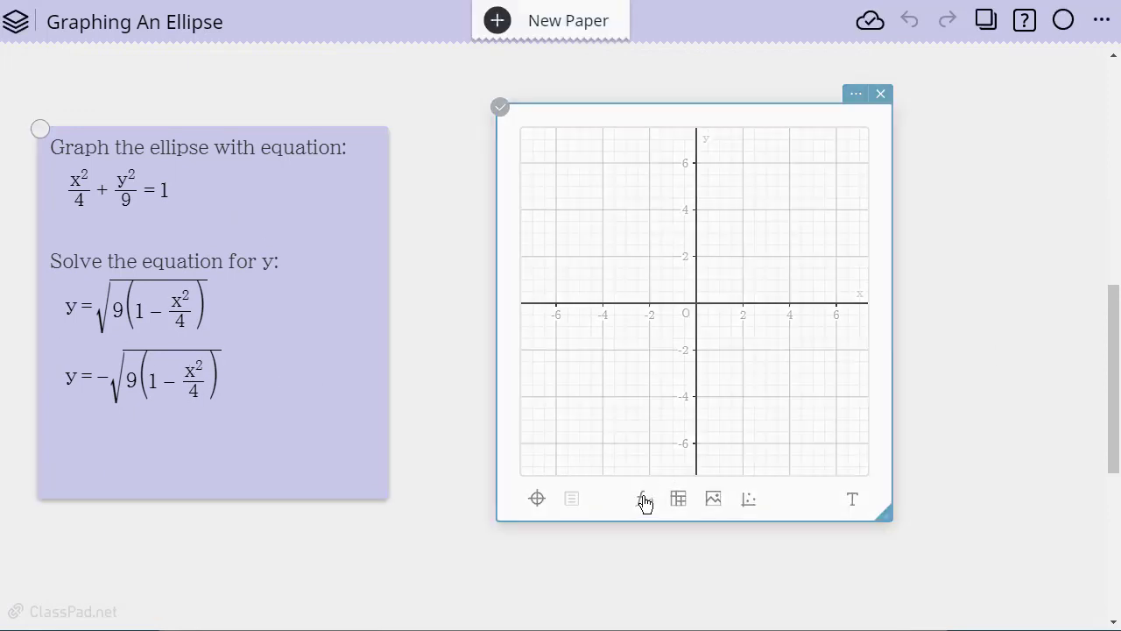
{"action": "left_click_drag", "start_coordinate": [38, 410], "coordinate": [455, 148]}
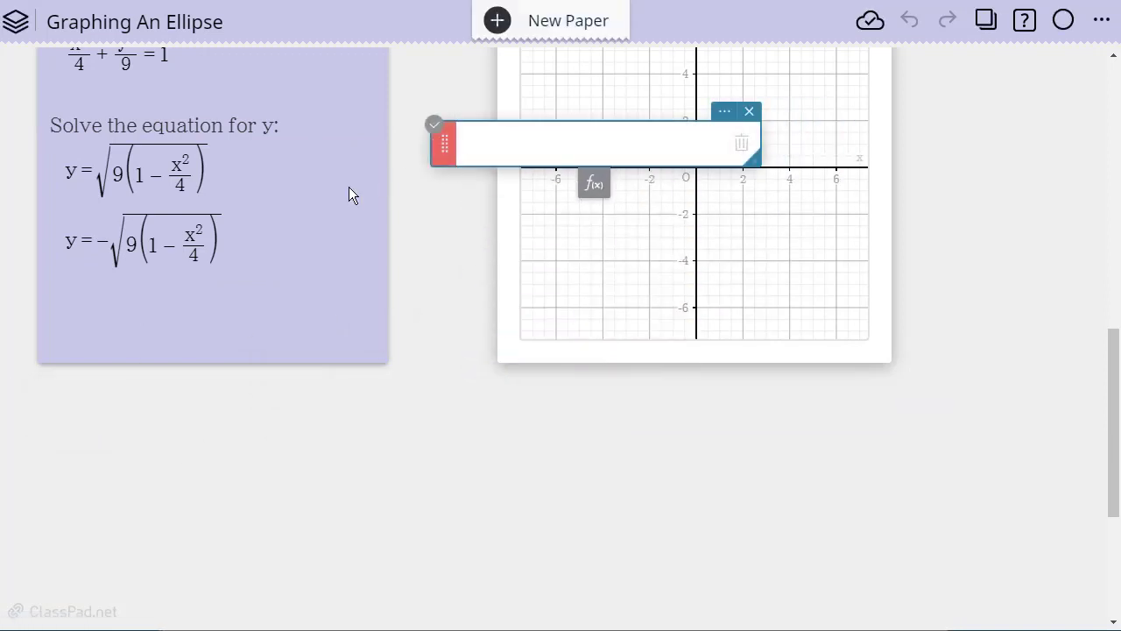
{"action": "left_click", "coordinate": [599, 186]}
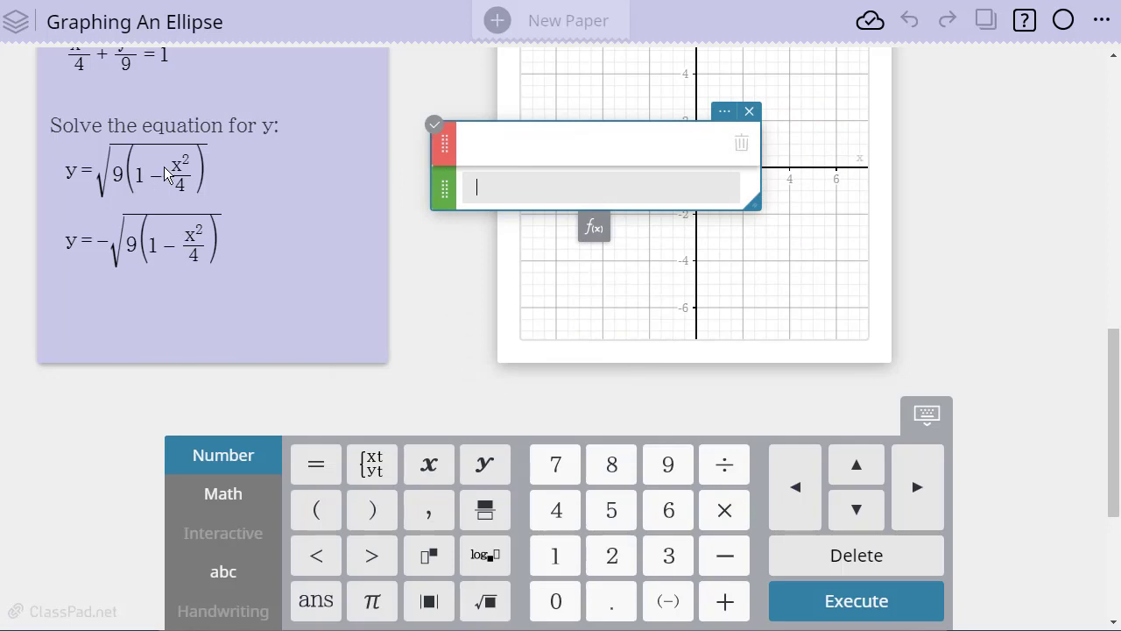
Step: Enter y = √(9(1 − x²/4)) in the first function line, copied from the equation note
{"action": "left_click", "coordinate": [209, 168]}
{"action": "left_click", "coordinate": [213, 170]}
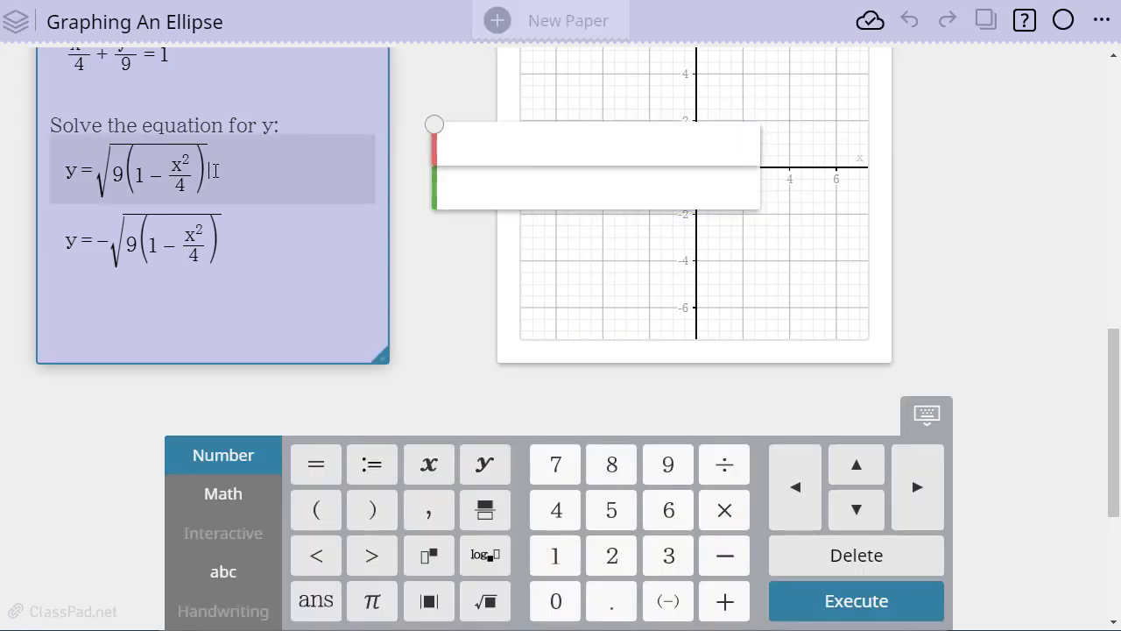
{"action": "left_click_drag", "start_coordinate": [214, 170], "coordinate": [53, 193]}
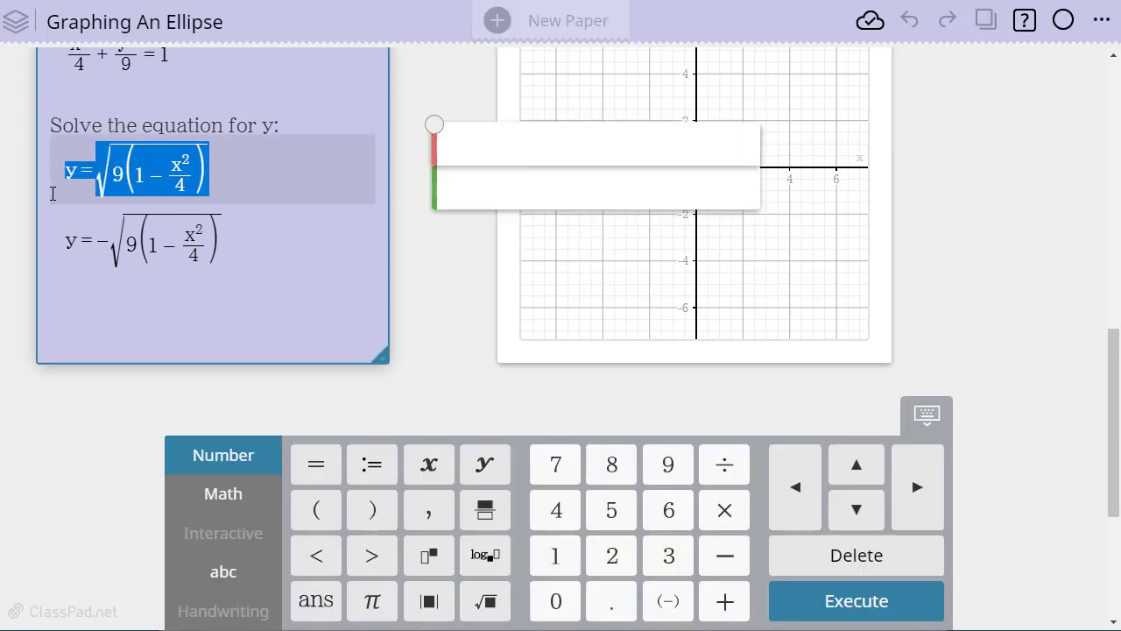
{"action": "left_click", "coordinate": [495, 137]}
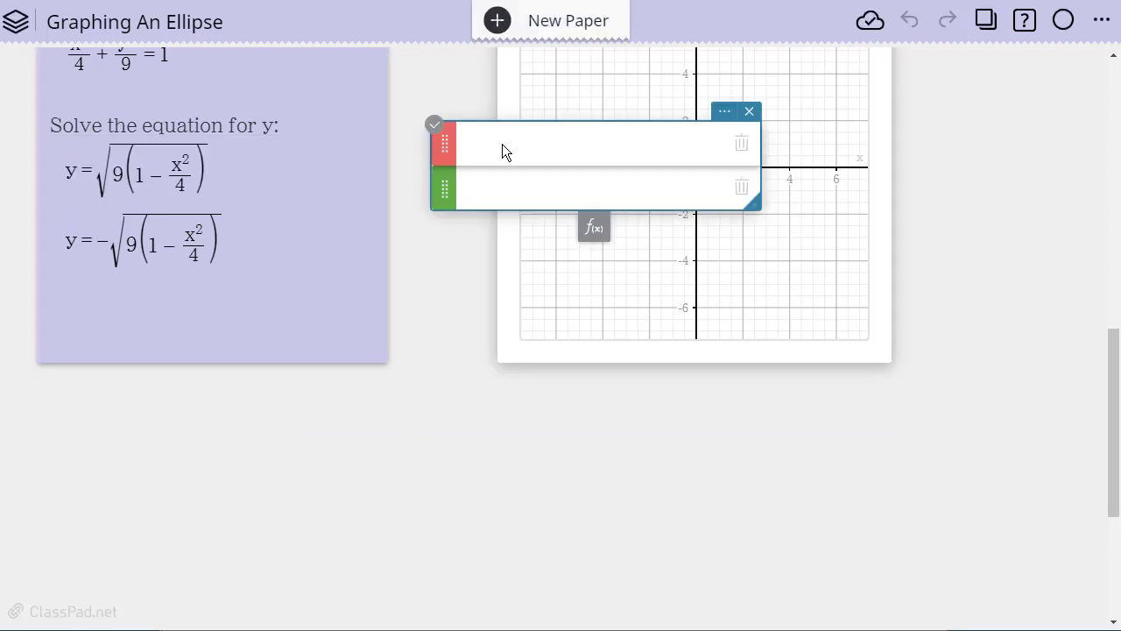
{"action": "left_click", "coordinate": [487, 149]}
{"action": "type", "text": "y=√(9(1−x²/4))"}
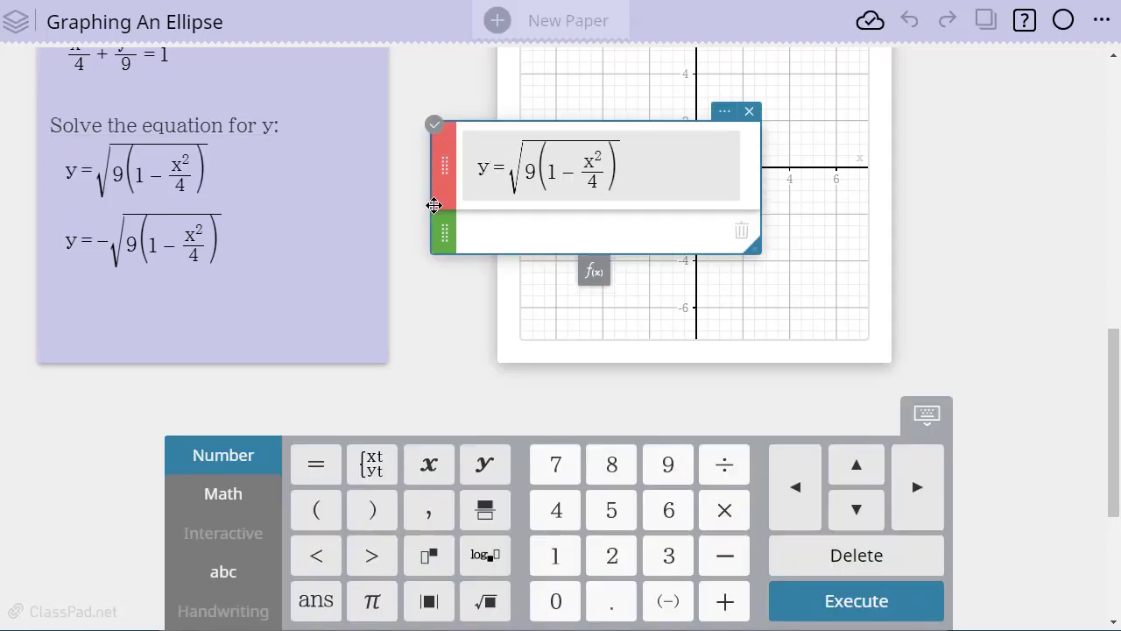
{"action": "left_click", "coordinate": [451, 235]}
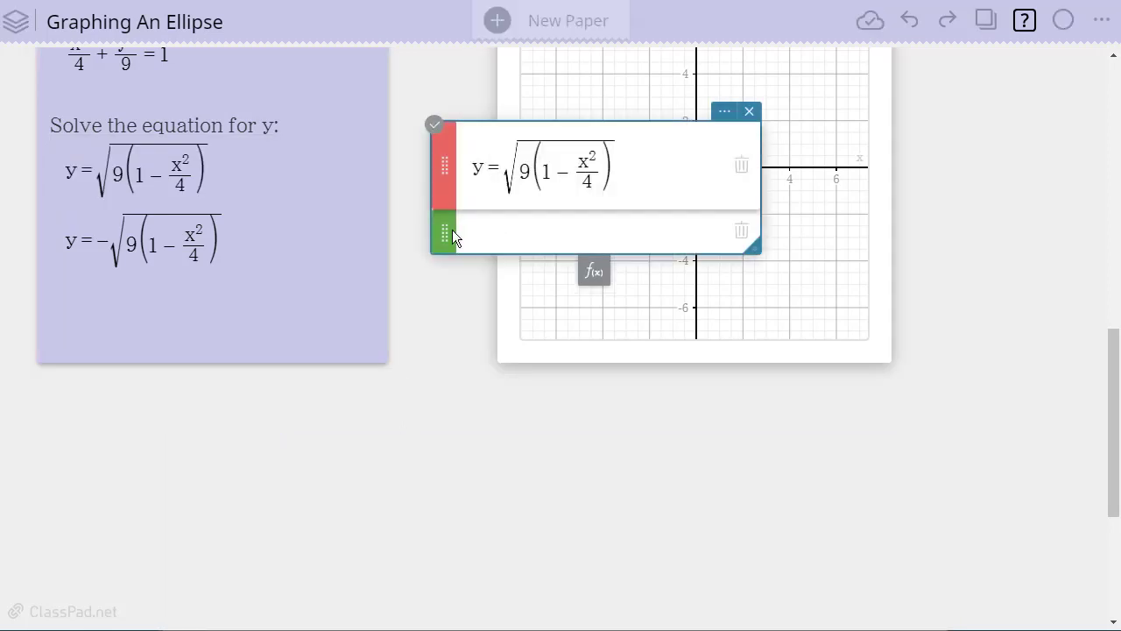
Step: Enter −√(9(1 − x²/4)) in the second function line, copied from the equation note, and move the function sticky off the curve
{"action": "left_click", "coordinate": [237, 238]}
{"action": "left_click", "coordinate": [234, 238]}
{"action": "left_click_drag", "start_coordinate": [235, 239], "coordinate": [94, 238]}
{"action": "key", "text": "ctrl+c"}
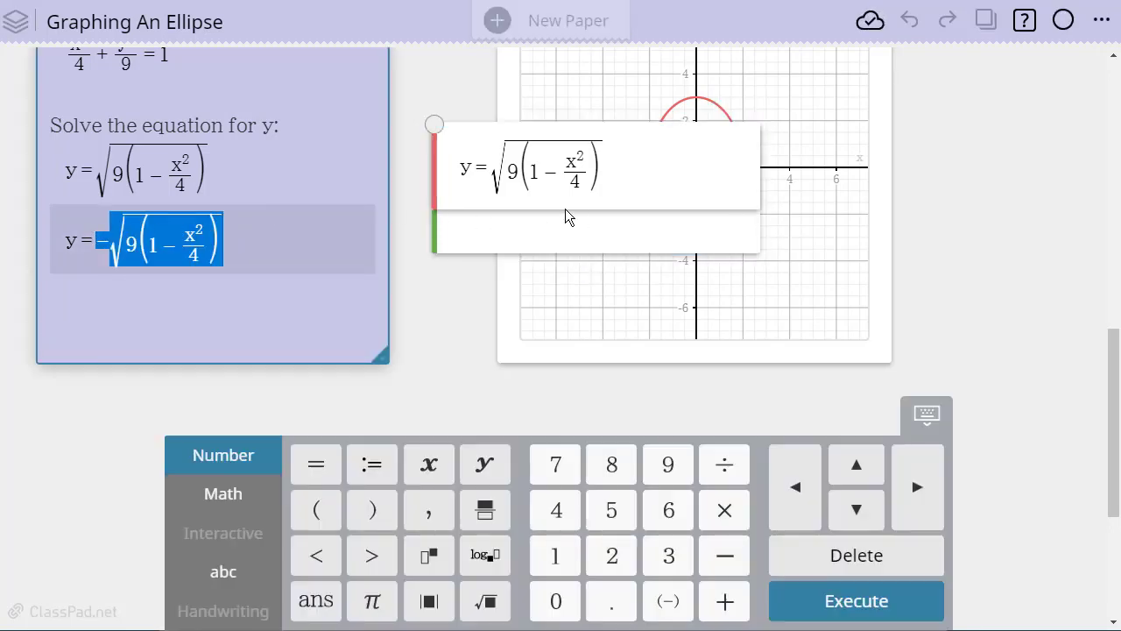
{"action": "left_click", "coordinate": [528, 229]}
{"action": "left_click", "coordinate": [528, 233]}
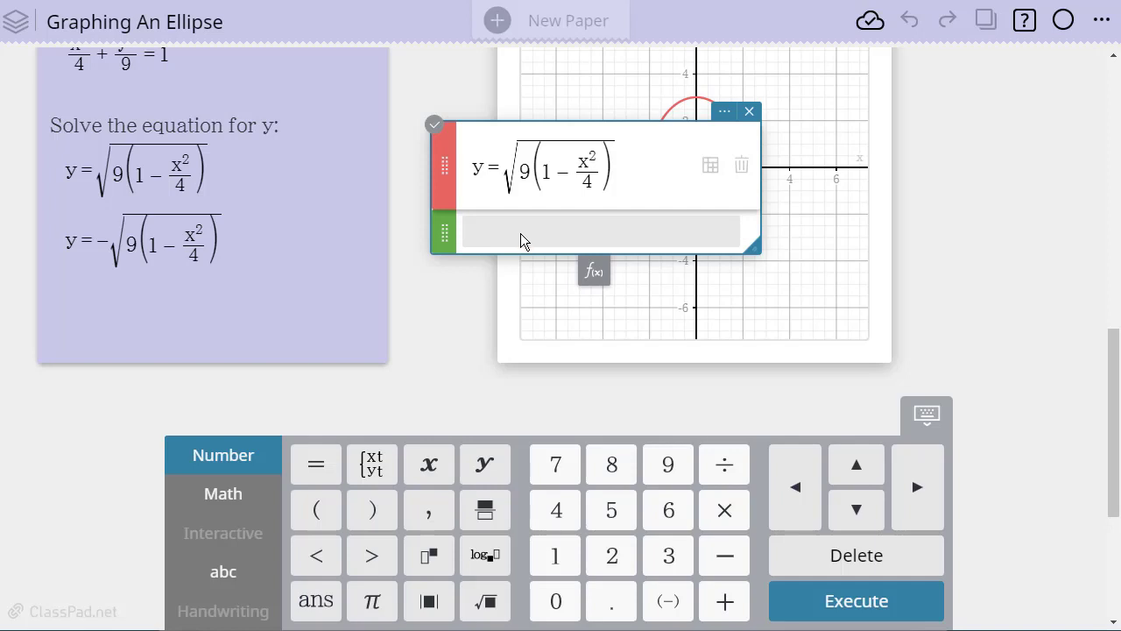
{"action": "key", "text": "ctrl+v"}
{"action": "key", "text": "Return"}
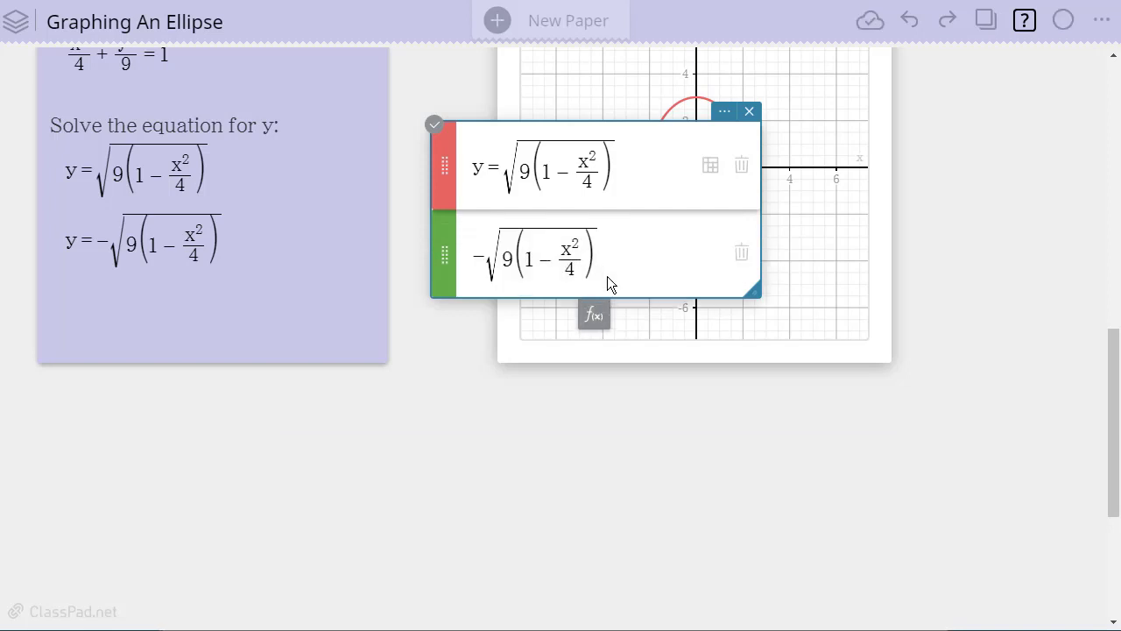
{"action": "left_click_drag", "start_coordinate": [649, 133], "coordinate": [972, 285]}
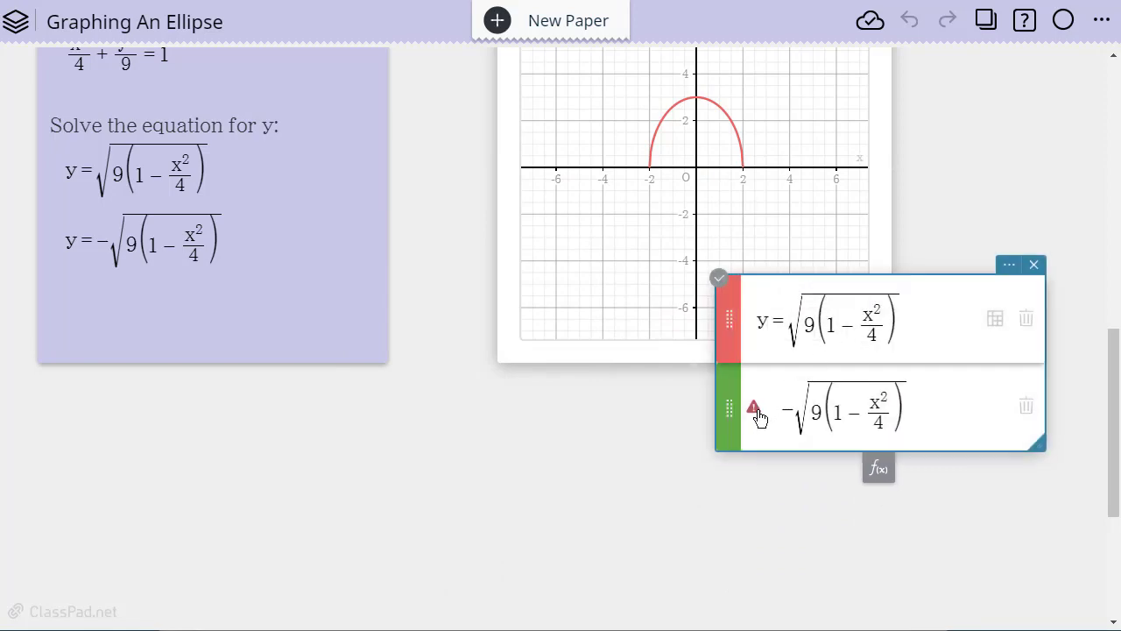
Step: Check the warning on the second function line
{"action": "mouse_move", "coordinate": [772, 403]}
{"action": "scroll", "coordinate": [971, 242], "scroll_direction": "up", "scroll_amount": 3}
{"action": "scroll", "coordinate": [964, 271], "scroll_direction": "down", "scroll_amount": 4}
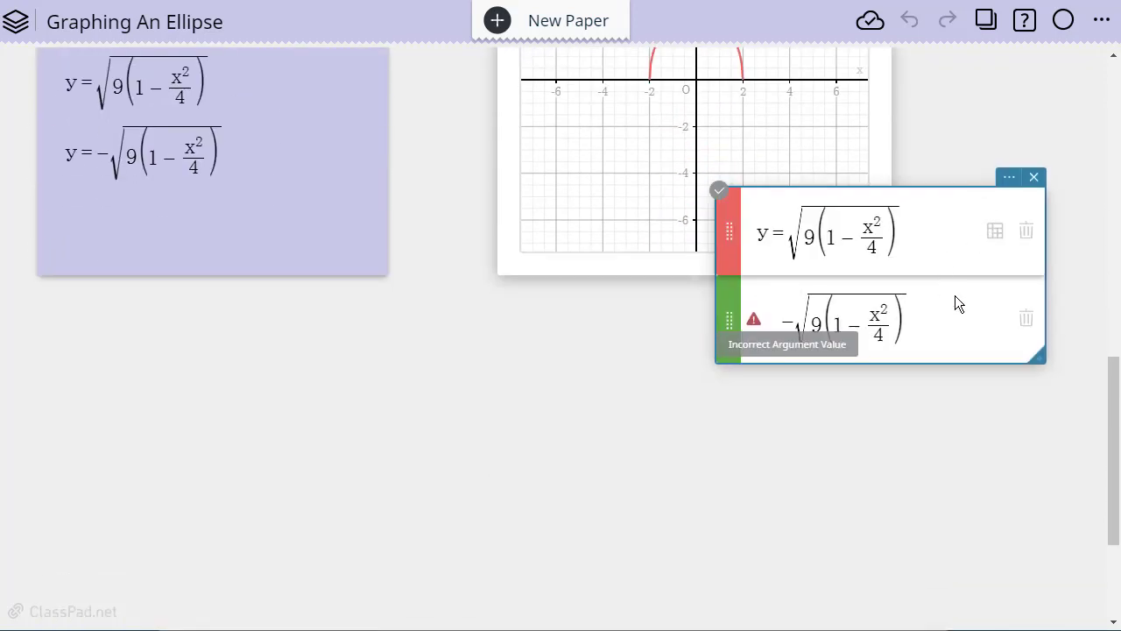
{"action": "left_click", "coordinate": [965, 313]}
{"action": "scroll", "coordinate": [944, 197], "scroll_direction": "up", "scroll_amount": 3}
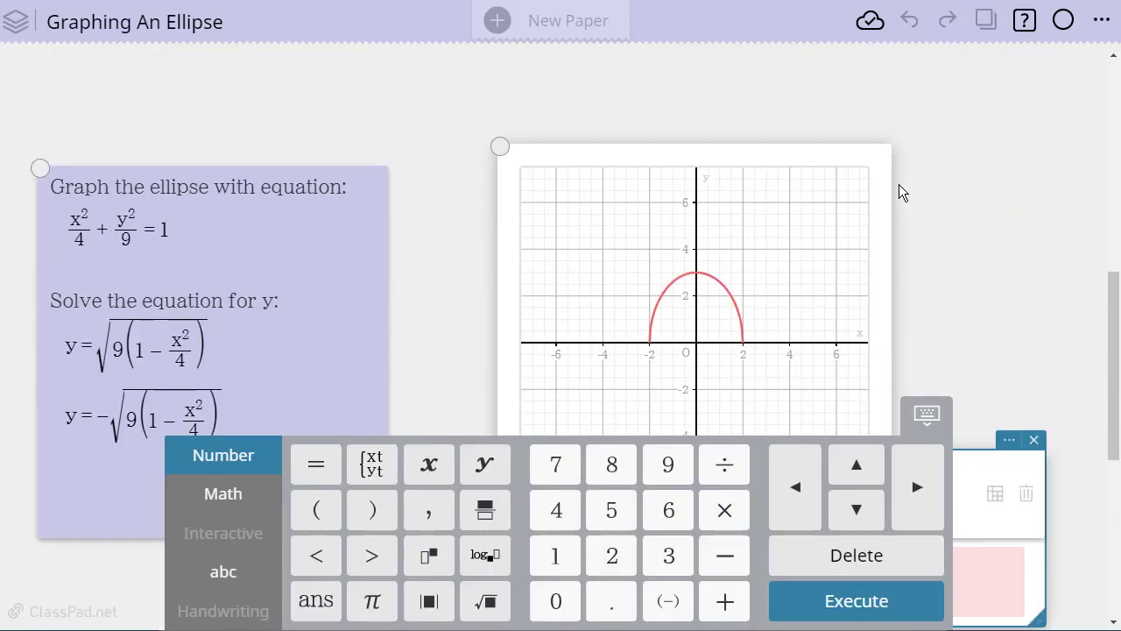
Step: Try enabling Conics for the second graph and run the second function line again
{"action": "left_click", "coordinate": [870, 165]}
{"action": "left_click", "coordinate": [856, 134]}
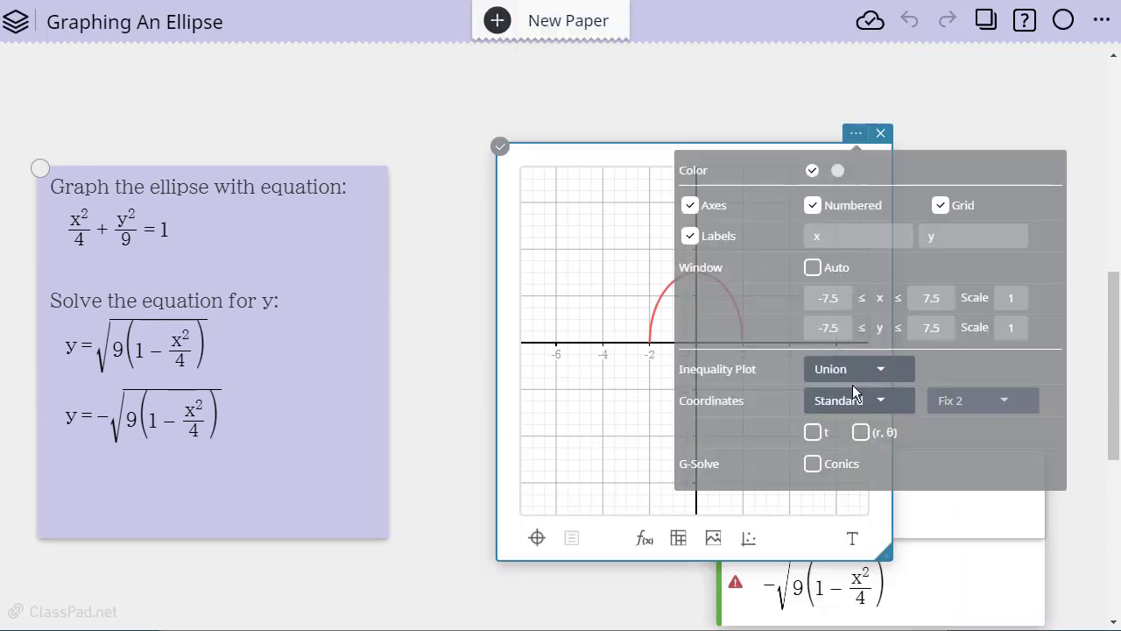
{"action": "left_click", "coordinate": [813, 467]}
{"action": "scroll", "coordinate": [748, 430], "scroll_direction": "down", "scroll_amount": 3}
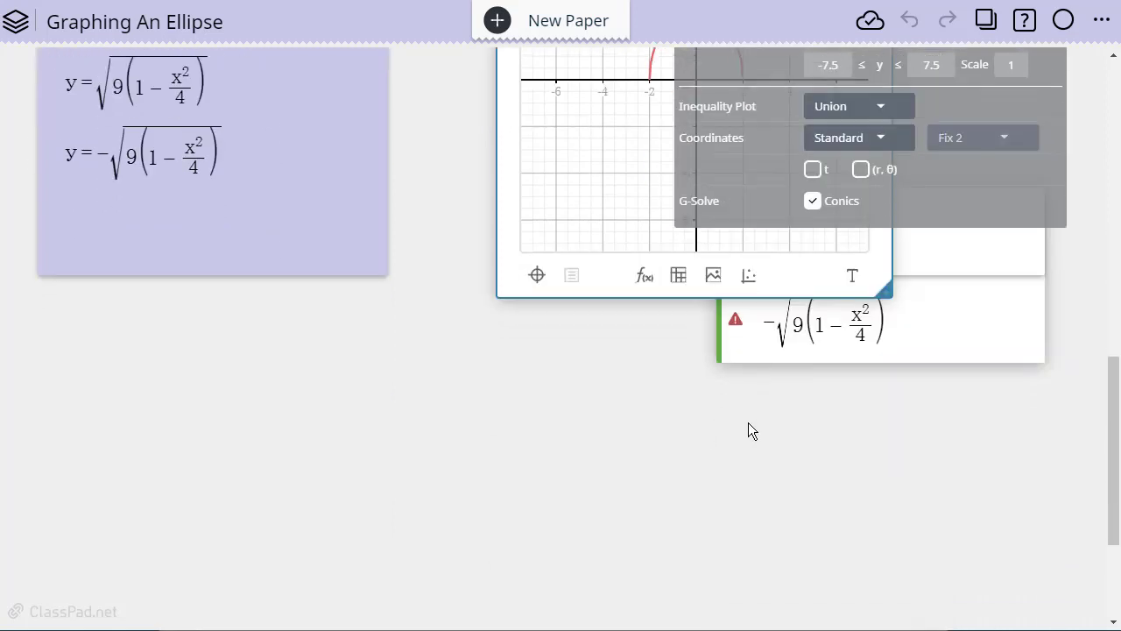
{"action": "left_click", "coordinate": [907, 326]}
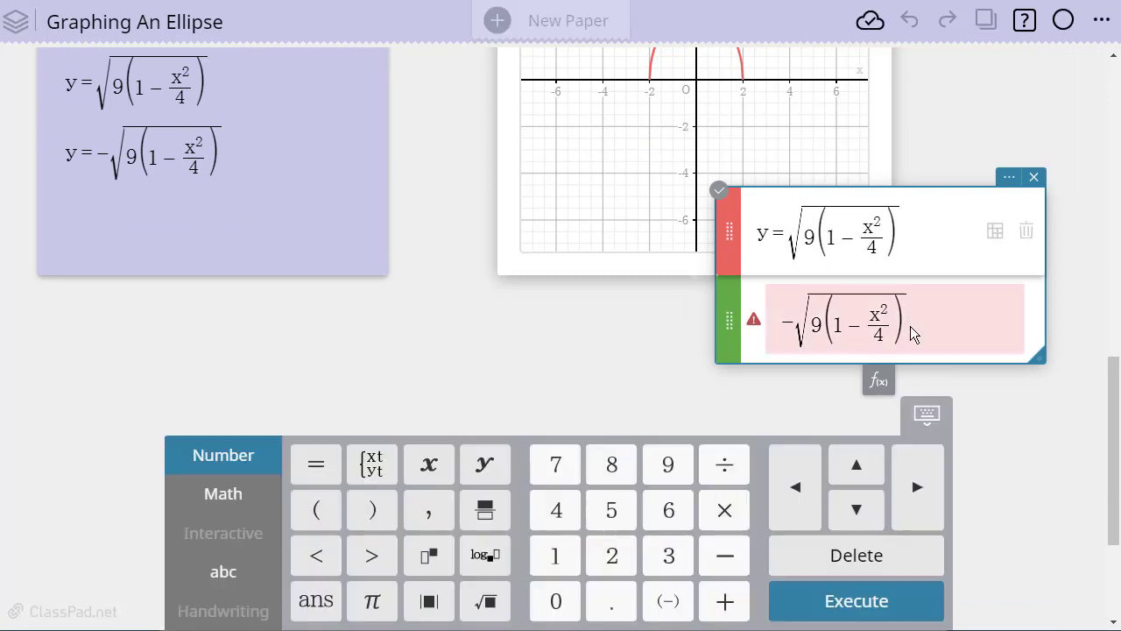
{"action": "key", "text": "Return"}
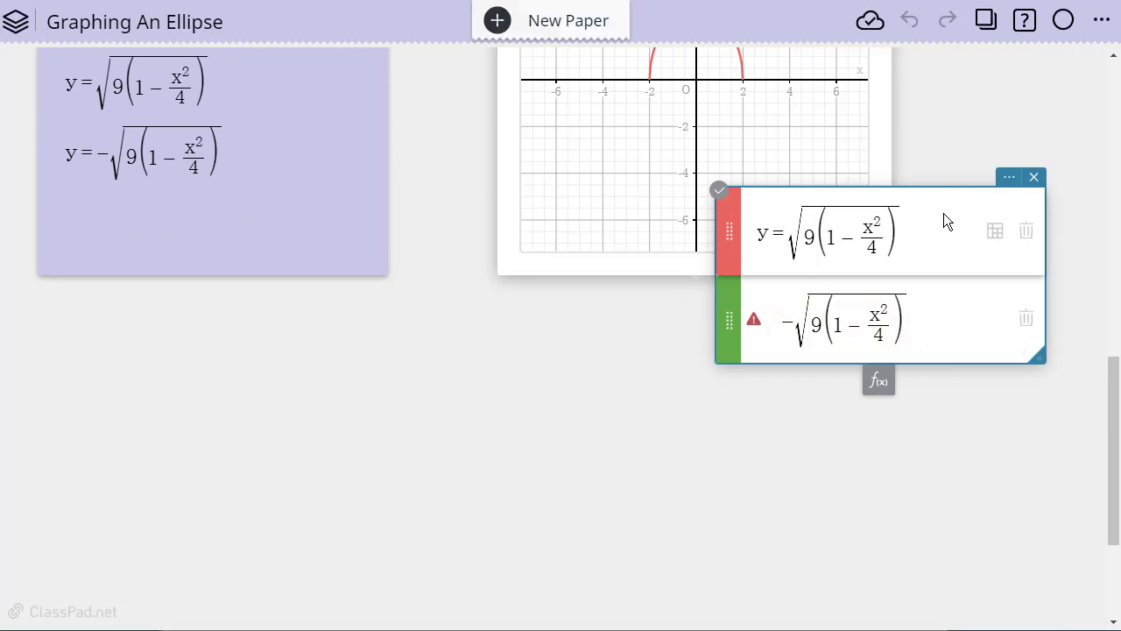
{"action": "scroll", "coordinate": [946, 217], "scroll_direction": "up", "scroll_amount": 2}
{"action": "scroll", "coordinate": [875, 314], "scroll_direction": "down", "scroll_amount": 1}
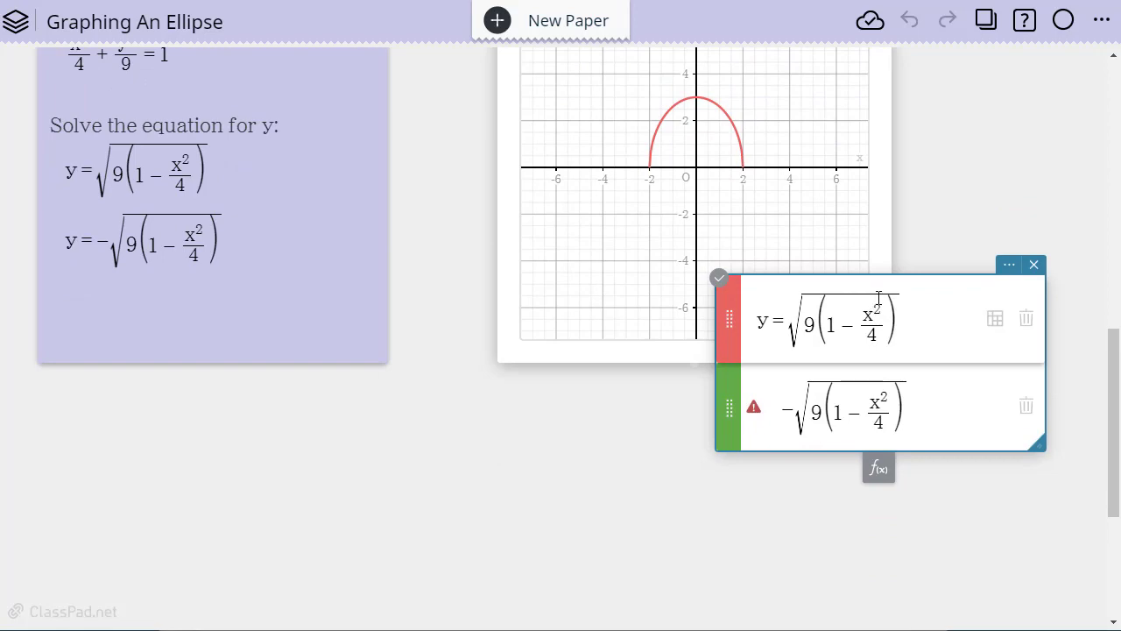
{"action": "scroll", "coordinate": [854, 272], "scroll_direction": "up", "scroll_amount": 3}
{"action": "scroll", "coordinate": [866, 273], "scroll_direction": "down", "scroll_amount": 3}
{"action": "scroll", "coordinate": [840, 236], "scroll_direction": "up", "scroll_amount": 2}
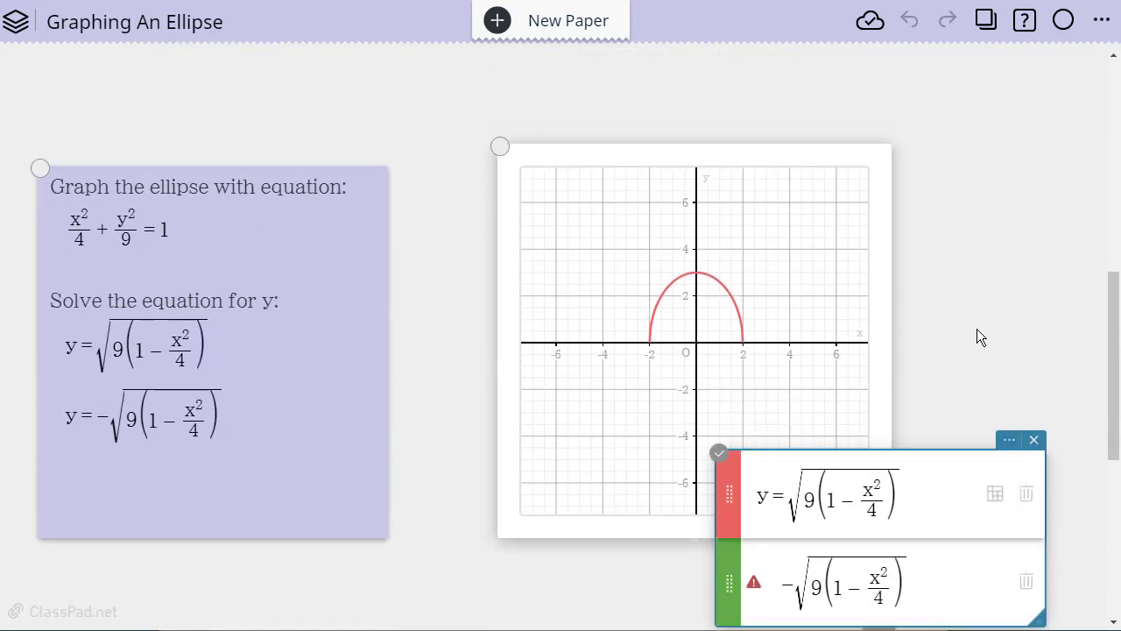
{"action": "scroll", "coordinate": [791, 216], "scroll_direction": "down", "scroll_amount": 3}
Step: Enable the (r, θ) and t coordinates for the second graph and turn off Conics
{"action": "scroll", "coordinate": [795, 210], "scroll_direction": "up", "scroll_amount": 4}
{"action": "left_click", "coordinate": [795, 256]}
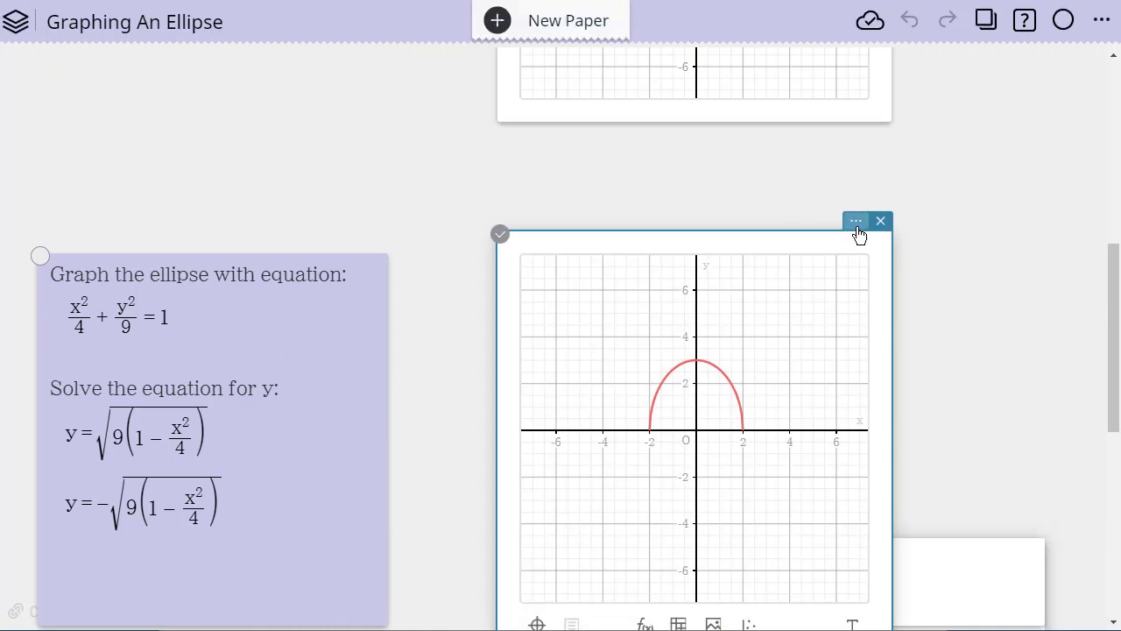
{"action": "left_click", "coordinate": [857, 222]}
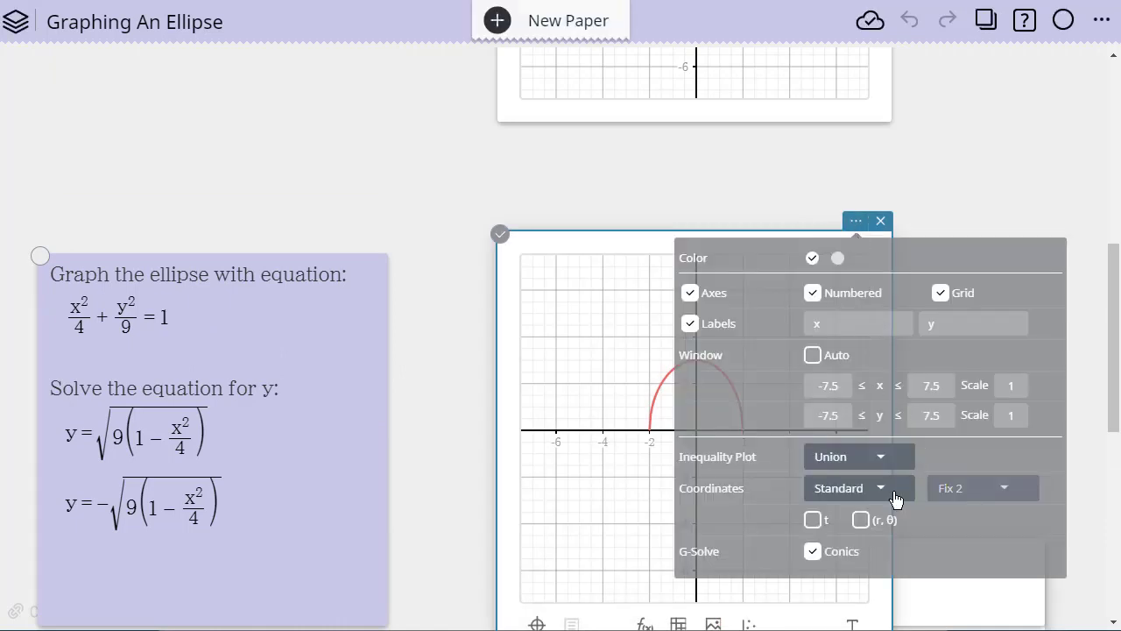
{"action": "left_click", "coordinate": [860, 520]}
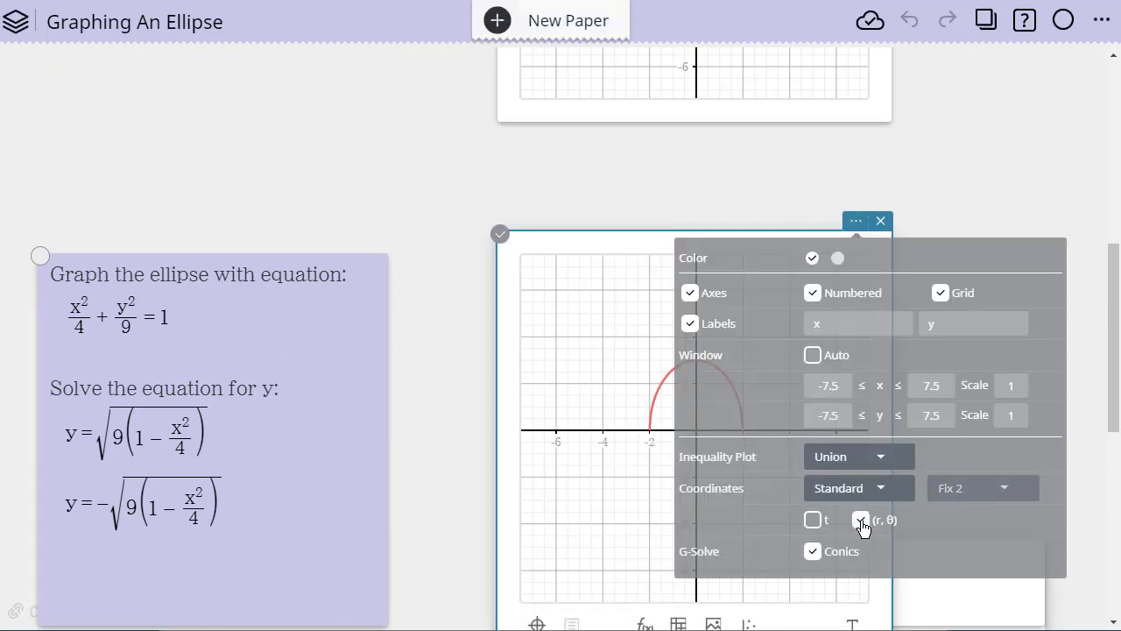
{"action": "left_click", "coordinate": [814, 520]}
{"action": "left_click", "coordinate": [812, 552]}
{"action": "scroll", "coordinate": [1034, 501], "scroll_direction": "down", "scroll_amount": 3}
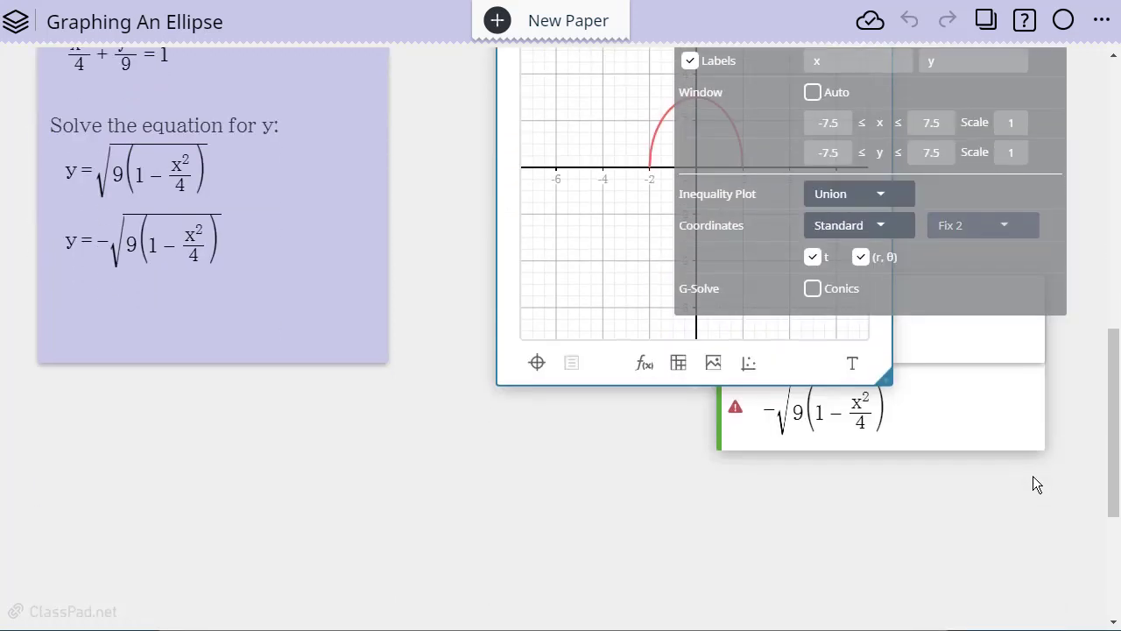
Step: Add the missing "y=" in front of the second function line's expression and graph it
{"action": "left_click", "coordinate": [907, 411]}
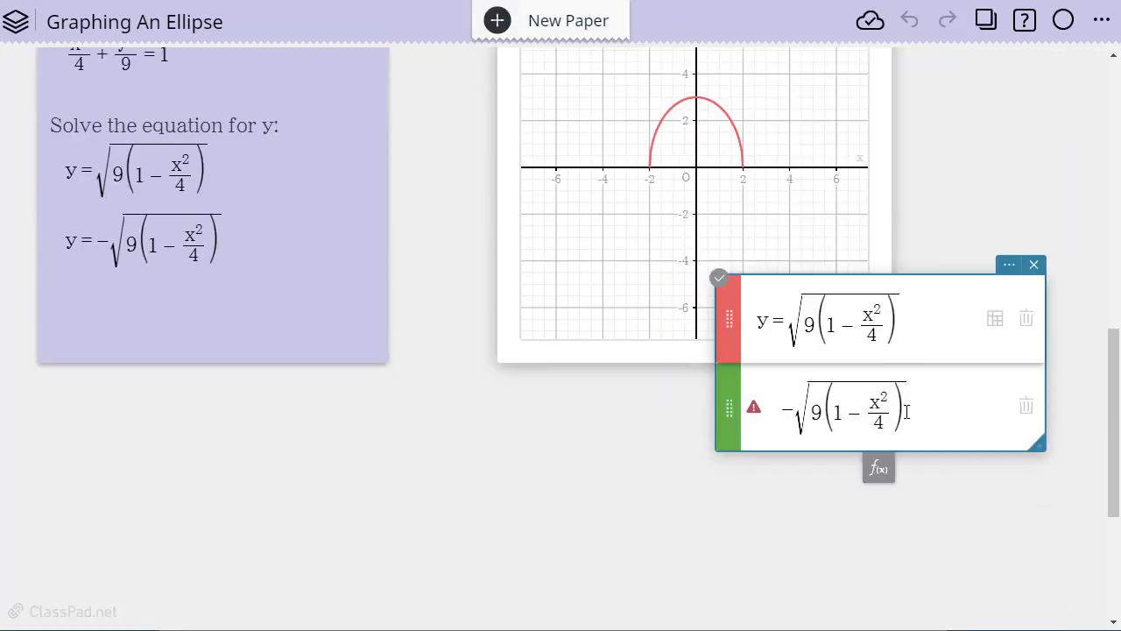
{"action": "left_click", "coordinate": [783, 411]}
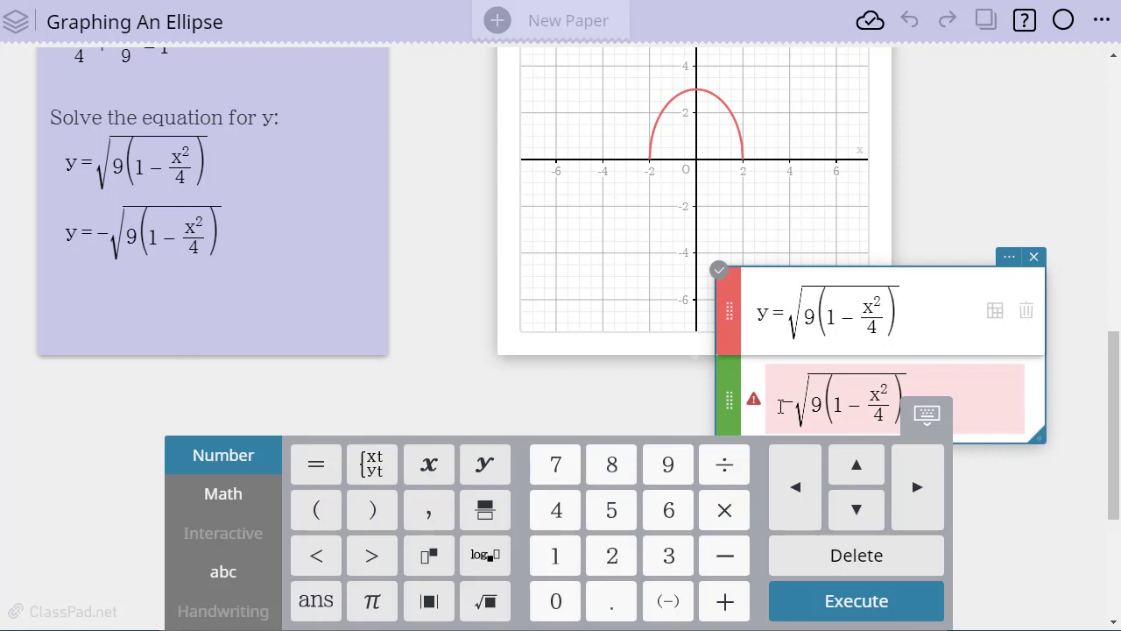
{"action": "type", "text": "y="}
{"action": "key", "text": "Return"}
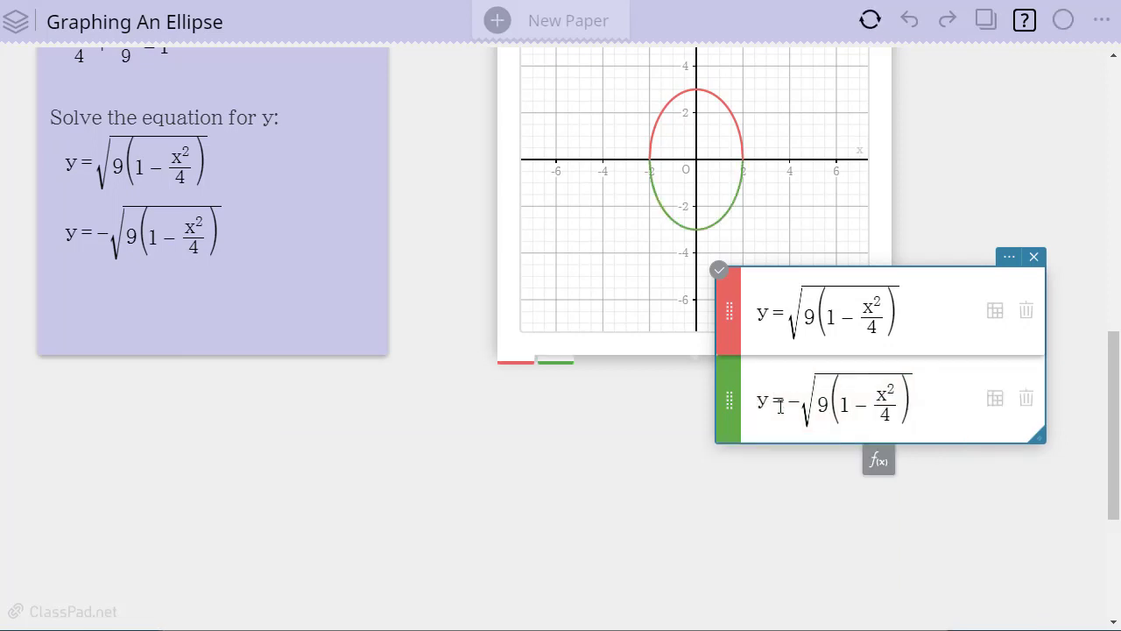
Step: Move the second graph up to the first graph's lower right corner, with its function sticky beside it
{"action": "left_click_drag", "start_coordinate": [955, 274], "coordinate": [337, 409]}
{"action": "scroll", "coordinate": [705, 459], "scroll_direction": "up", "scroll_amount": 2}
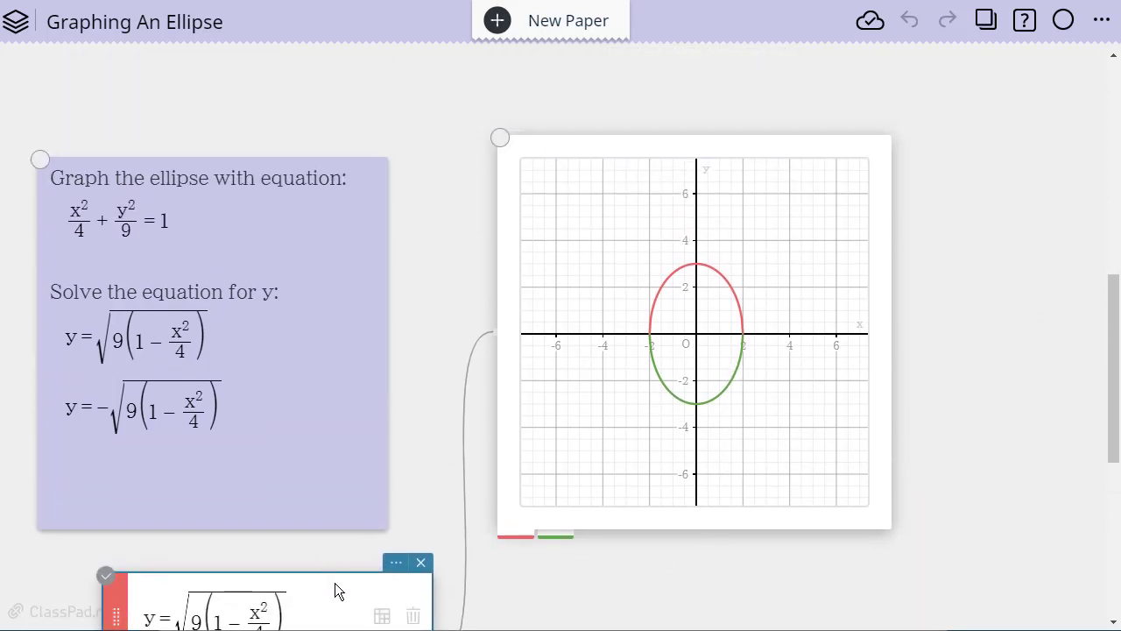
{"action": "left_click_drag", "start_coordinate": [334, 584], "coordinate": [390, 243]}
{"action": "scroll", "coordinate": [809, 344], "scroll_direction": "up", "scroll_amount": 2}
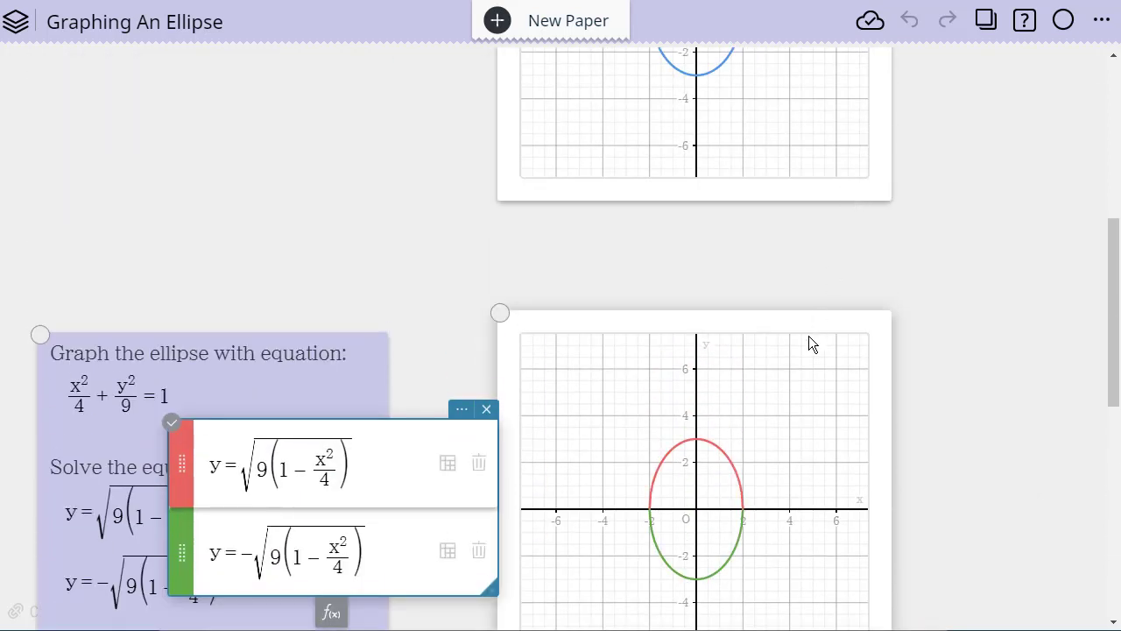
{"action": "left_click_drag", "start_coordinate": [808, 345], "coordinate": [995, 120]}
{"action": "left_click_drag", "start_coordinate": [401, 480], "coordinate": [496, 193]}
{"action": "scroll", "coordinate": [588, 518], "scroll_direction": "up", "scroll_amount": 3}
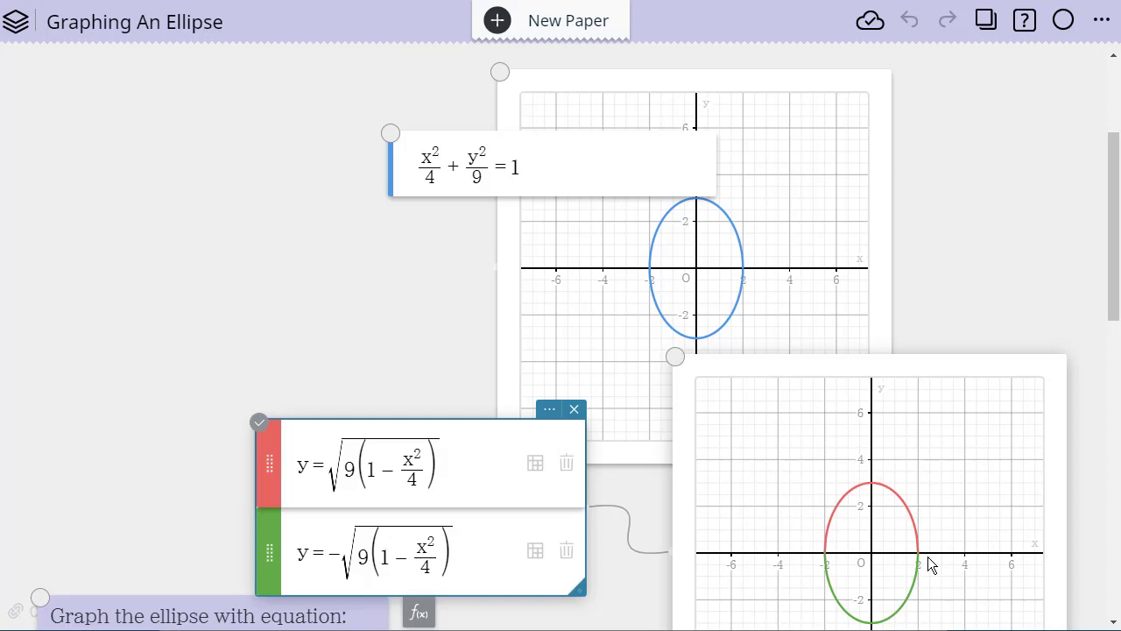
Step: Compare the key points on the second graph's upper half-curve with those on the first graph's ellipse
{"action": "left_click", "coordinate": [891, 497]}
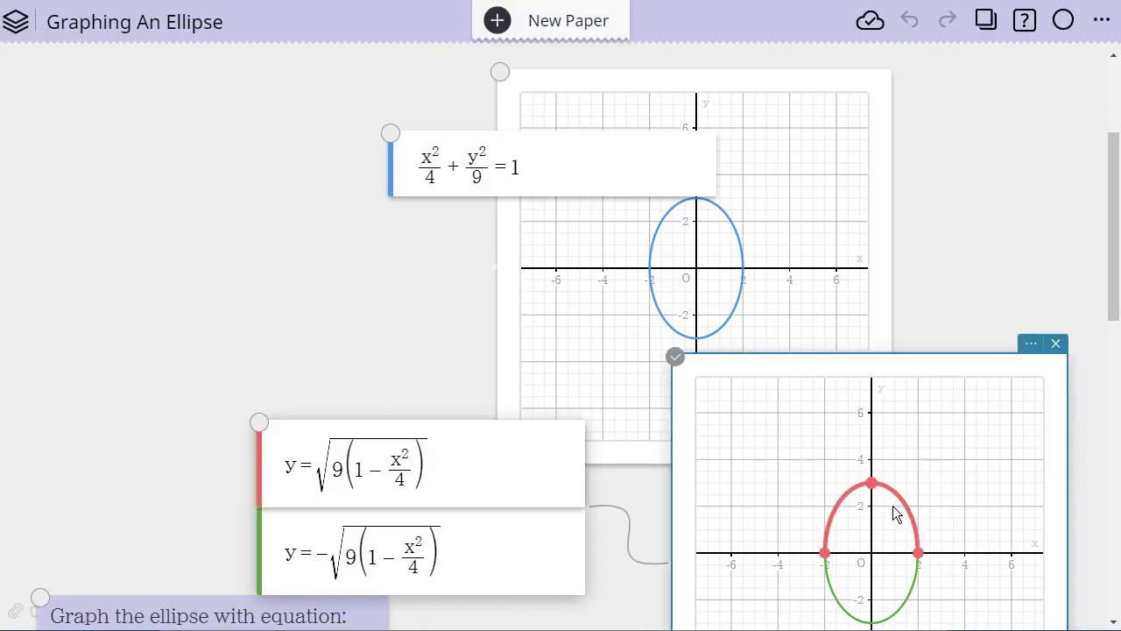
{"action": "left_click", "coordinate": [740, 236]}
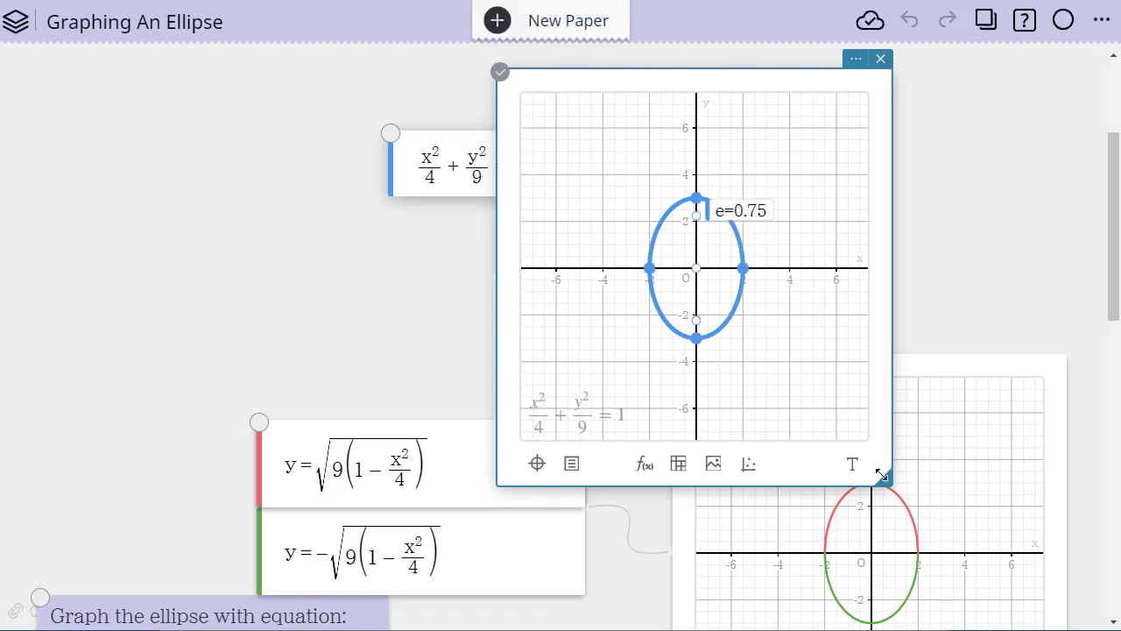
{"action": "left_click", "coordinate": [962, 398]}
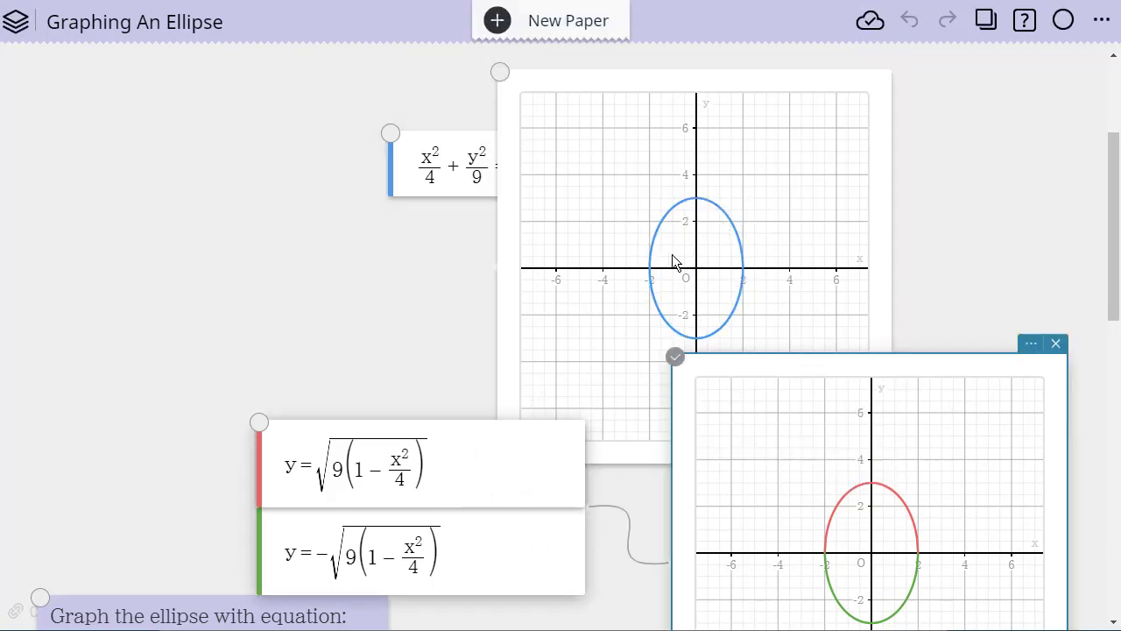
Step: Add a geometry sticky in the empty area below the equation note and show its polygon and conic tools
{"action": "scroll", "coordinate": [608, 346], "scroll_direction": "down", "scroll_amount": 10}
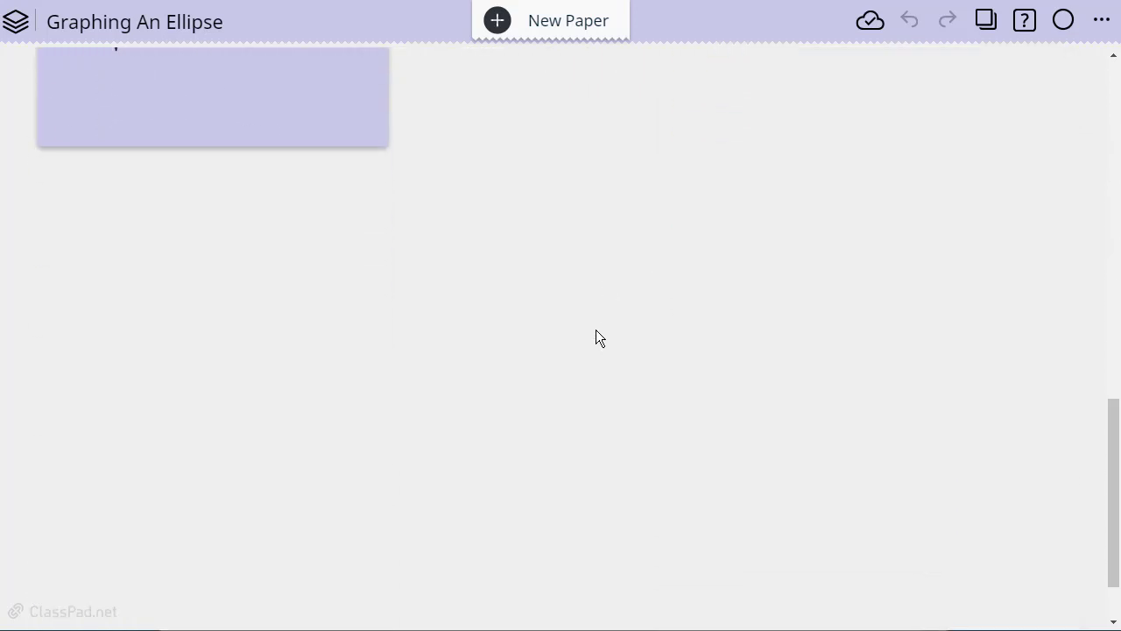
{"action": "left_click", "coordinate": [309, 169]}
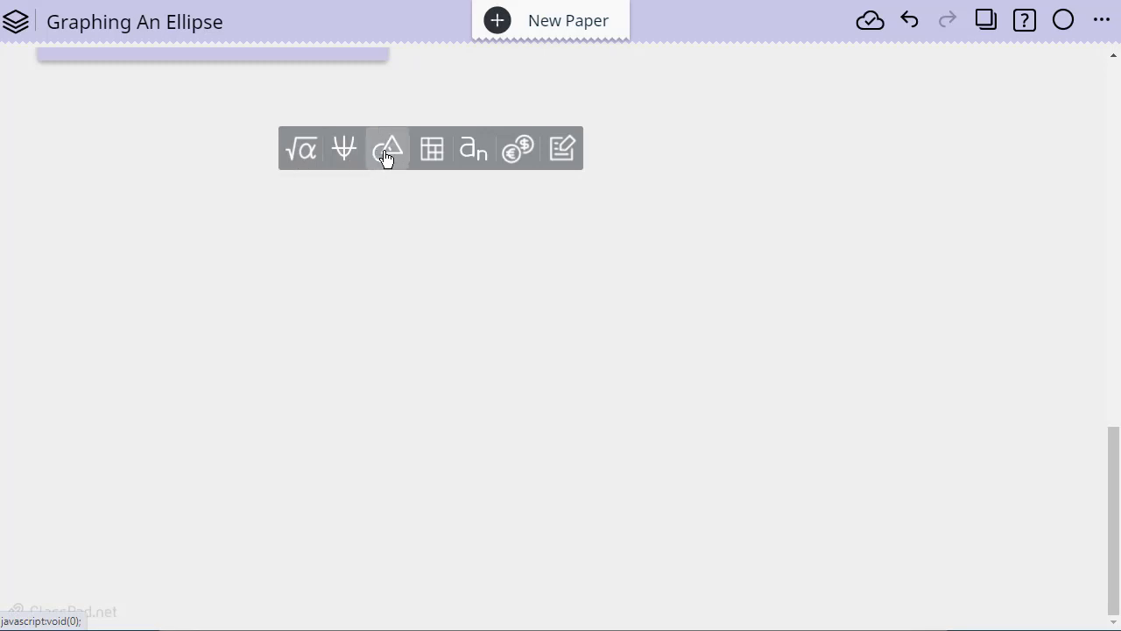
{"action": "left_click", "coordinate": [385, 156]}
{"action": "left_click_drag", "start_coordinate": [463, 146], "coordinate": [533, 93]}
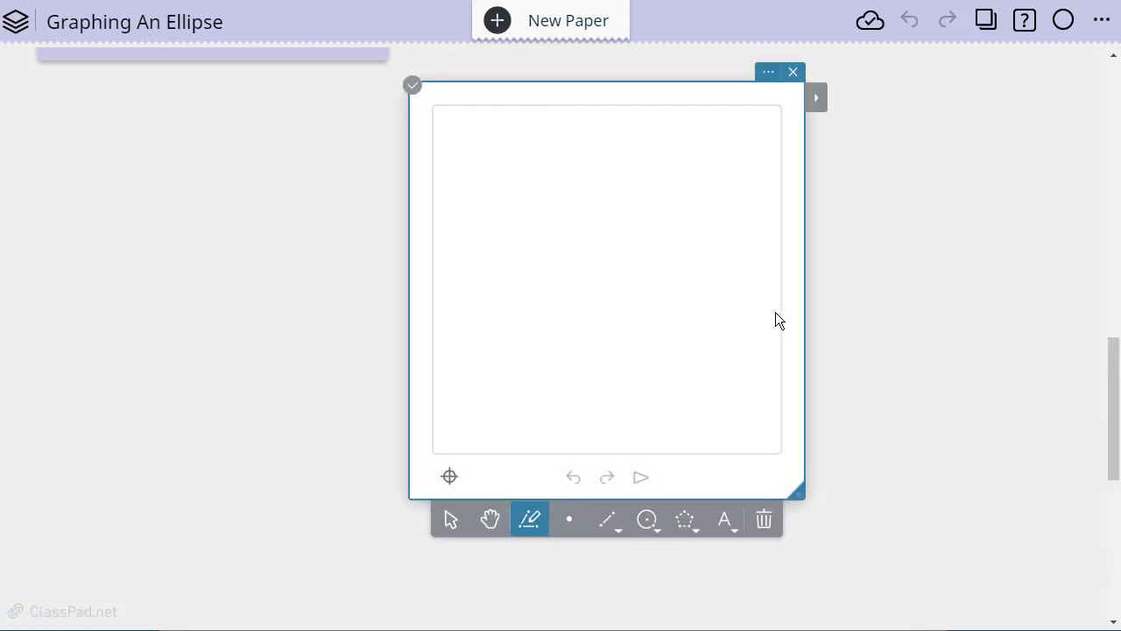
{"action": "left_click", "coordinate": [696, 532]}
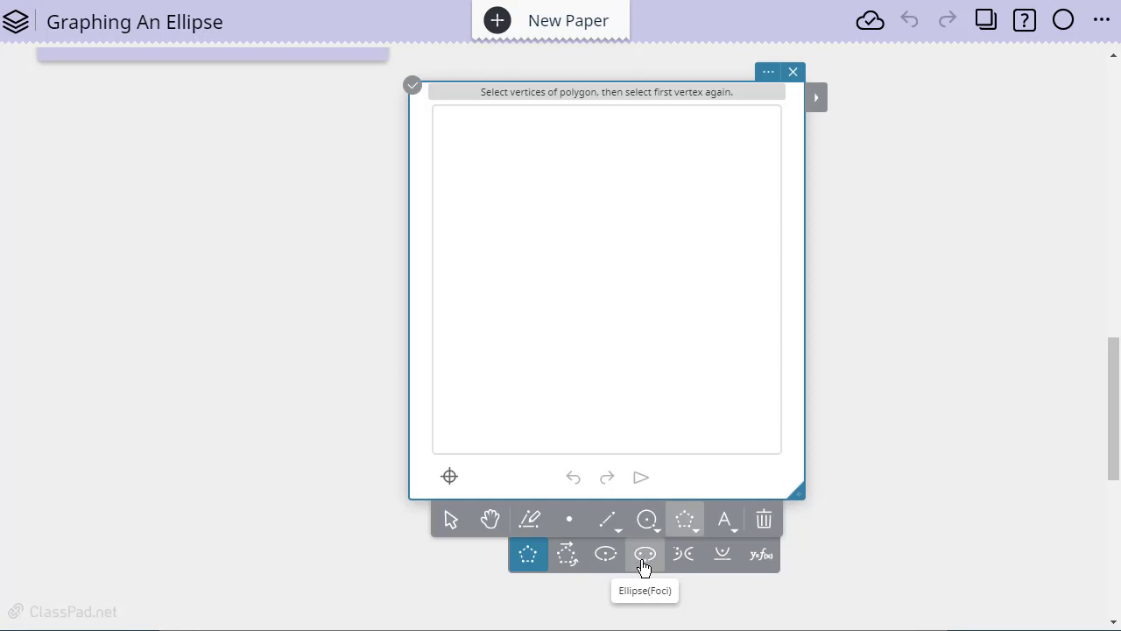
Step: Move the equation note down beside the geometry sticky
{"action": "left_click", "coordinate": [300, 57]}
{"action": "left_click_drag", "start_coordinate": [302, 57], "coordinate": [260, 541]}
{"action": "left_click", "coordinate": [707, 419]}
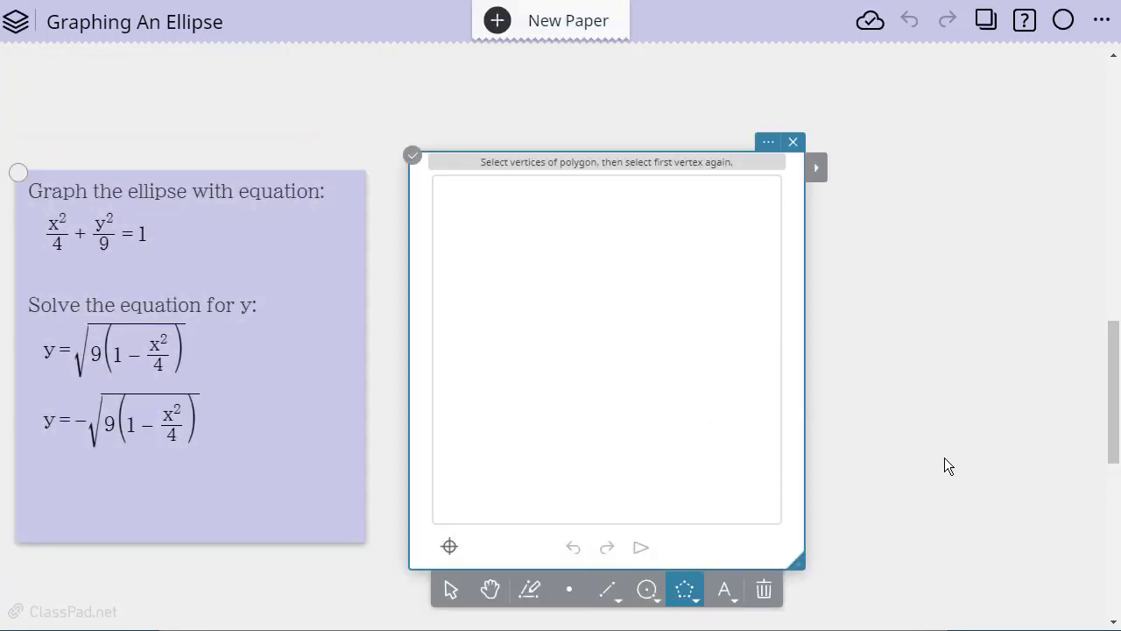
Step: Attach an equation sticky to the geometry sticky with the y=f(x) function tool
{"action": "scroll", "coordinate": [944, 460], "scroll_direction": "down", "scroll_amount": 2}
{"action": "left_click", "coordinate": [695, 428]}
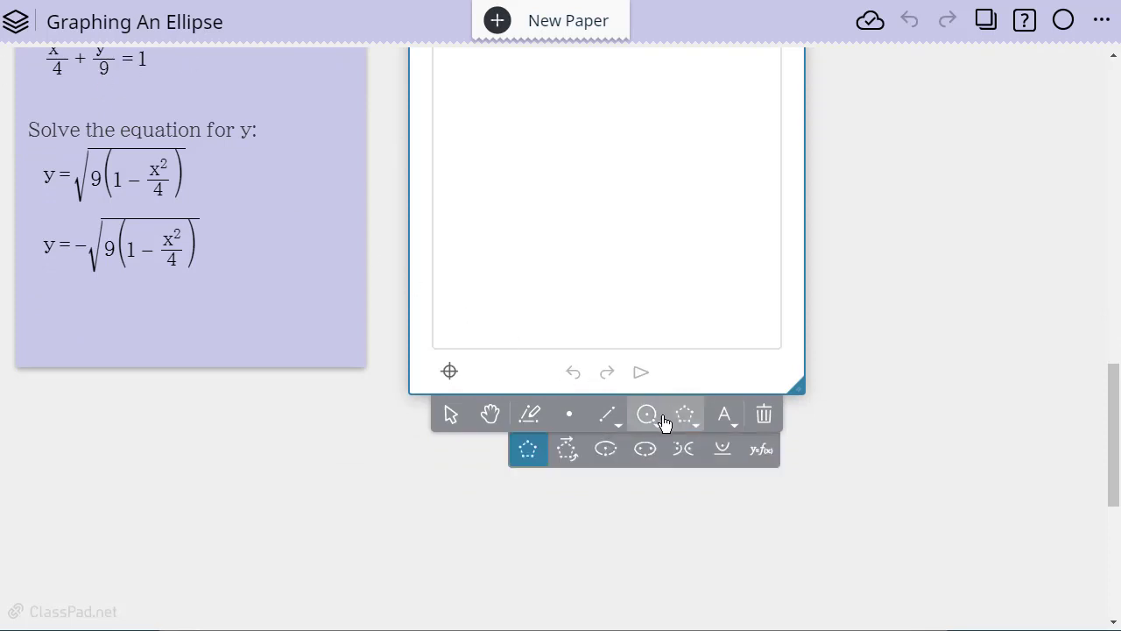
{"action": "left_click", "coordinate": [764, 459]}
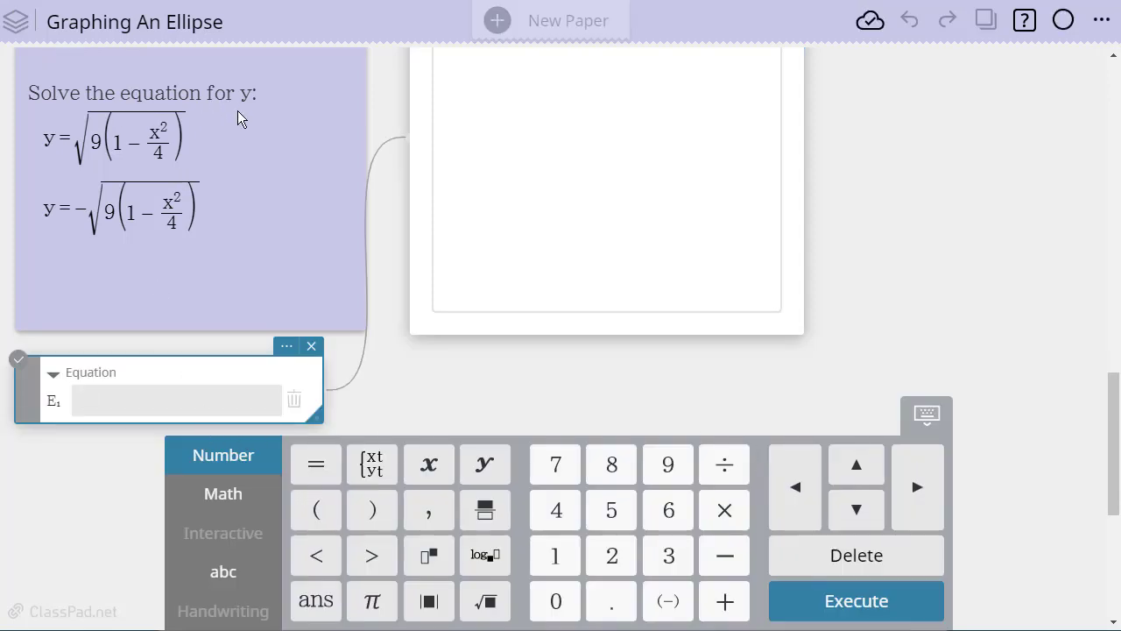
Step: Enter x²/4 + y²/9 = 1 as equation E₁, copied from the equation note, and draw it in the geometry sticky
{"action": "scroll", "coordinate": [240, 120], "scroll_direction": "up", "scroll_amount": 2}
{"action": "left_click", "coordinate": [199, 110]}
{"action": "left_click_drag", "start_coordinate": [170, 107], "coordinate": [41, 112]}
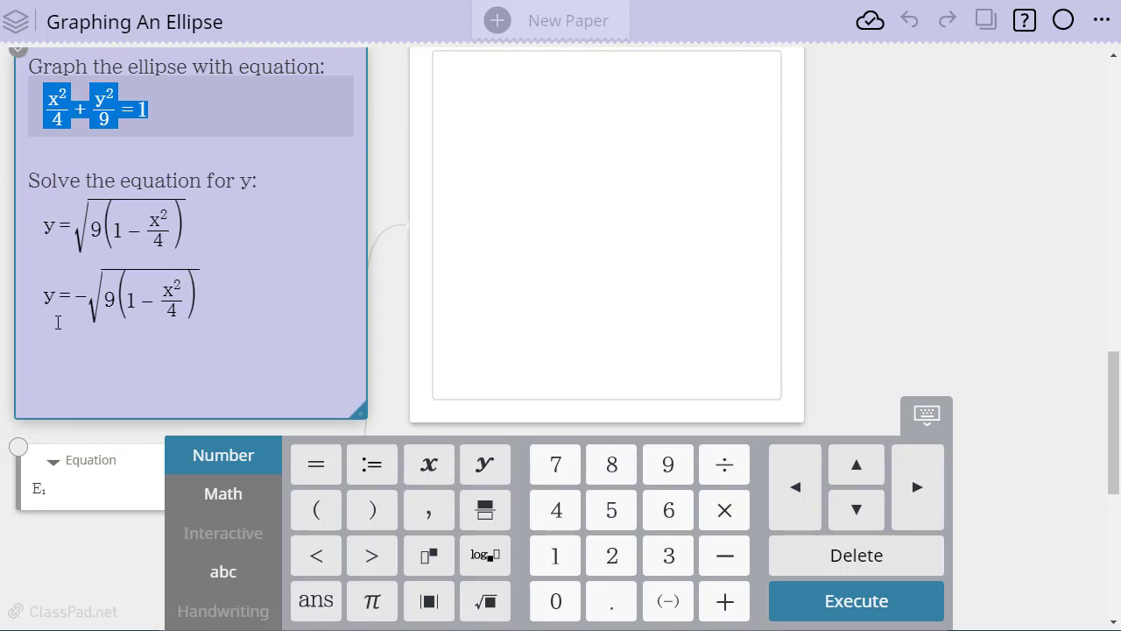
{"action": "left_click", "coordinate": [101, 472]}
{"action": "type", "text": "x^2/4+y^2/9=1"}
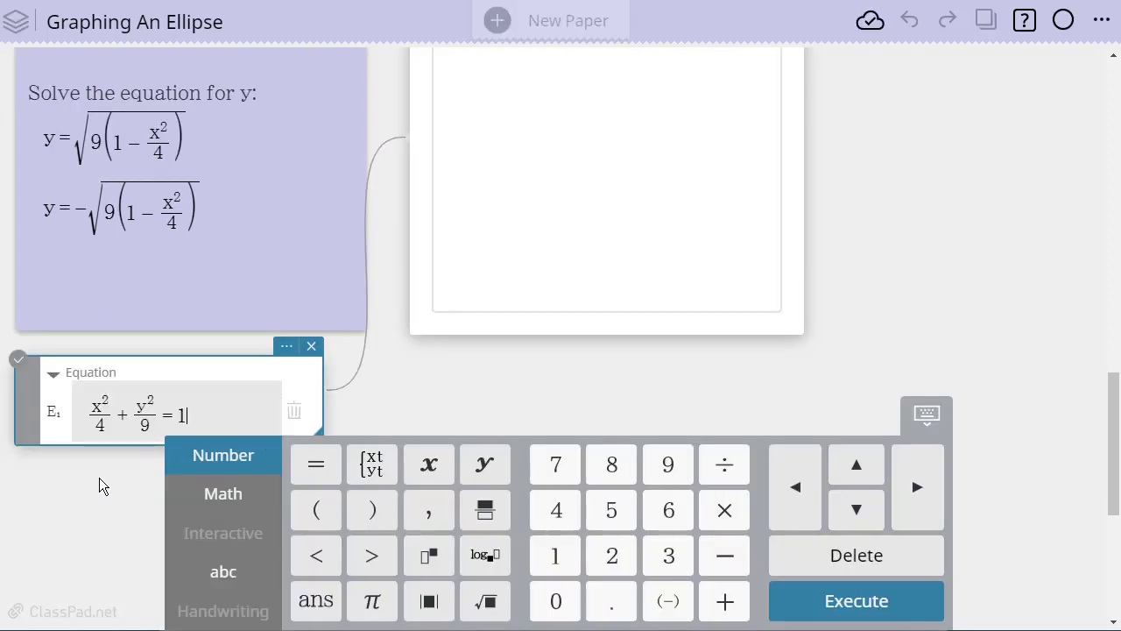
{"action": "key", "text": "Return"}
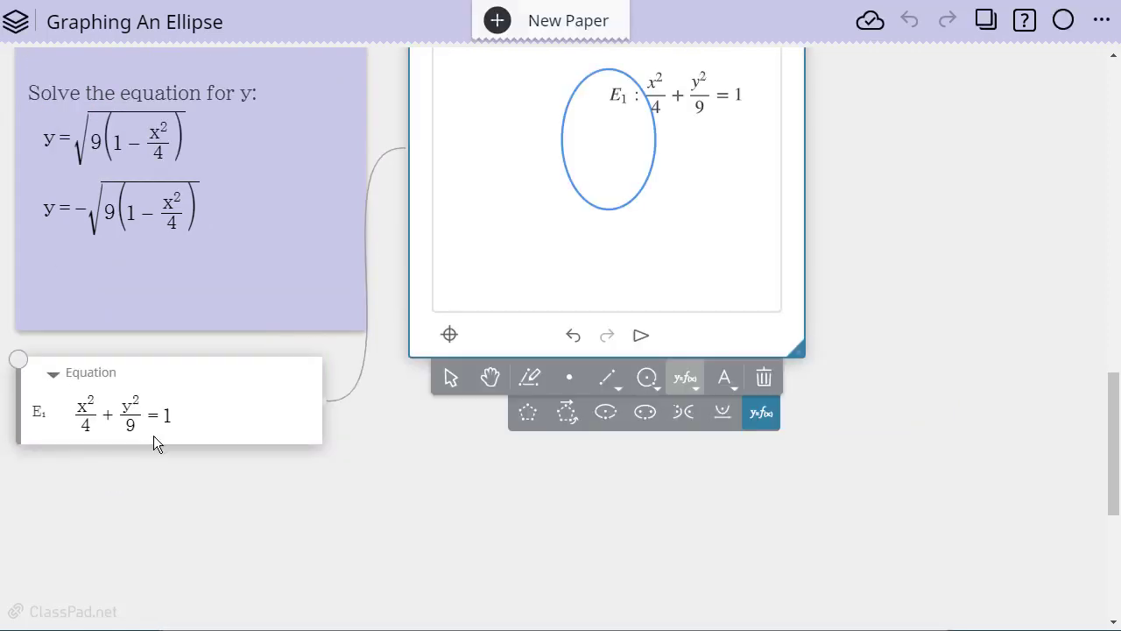
Step: Draw a second ellipse below and left of E₁ from foci A and B and a point C on the curve
{"action": "scroll", "coordinate": [1010, 199], "scroll_direction": "up", "scroll_amount": 2}
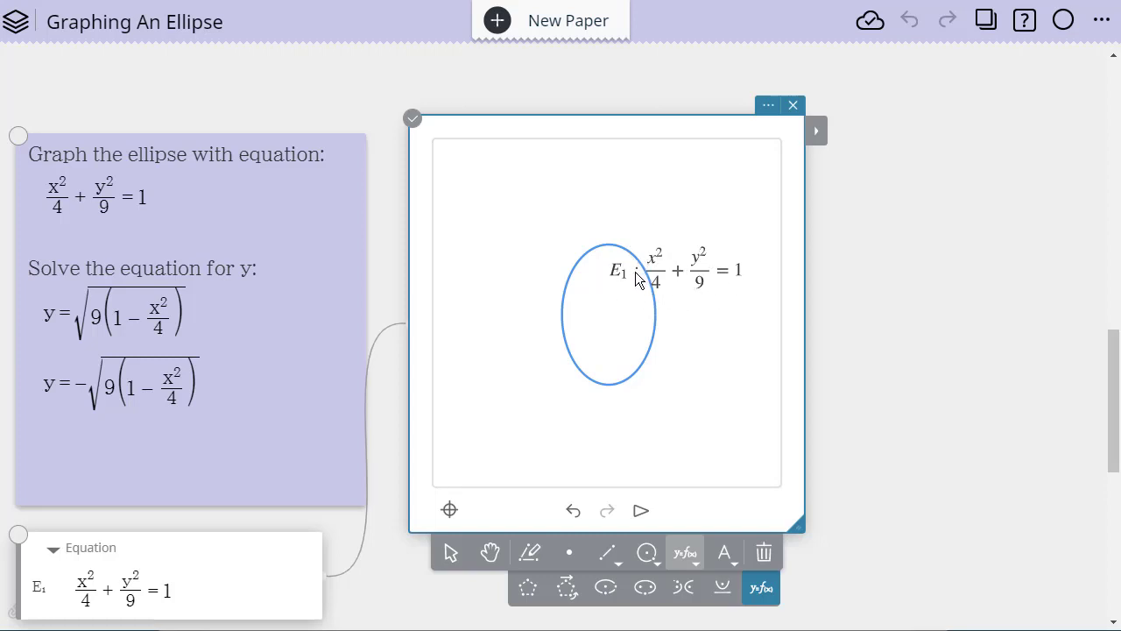
{"action": "left_click", "coordinate": [645, 589]}
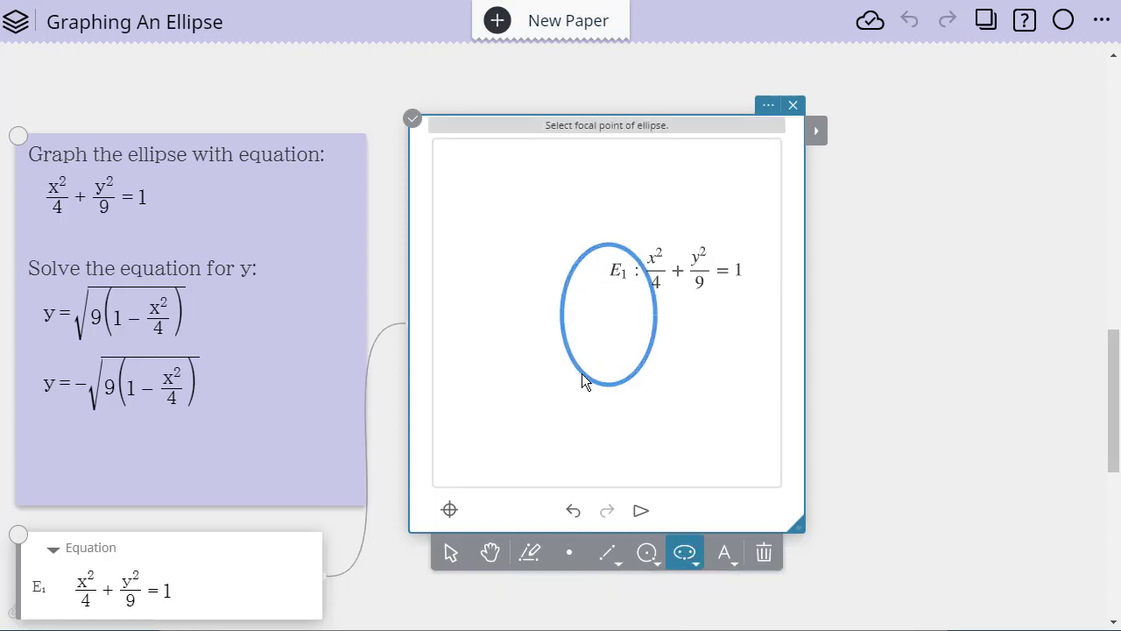
{"action": "left_click", "coordinate": [492, 381]}
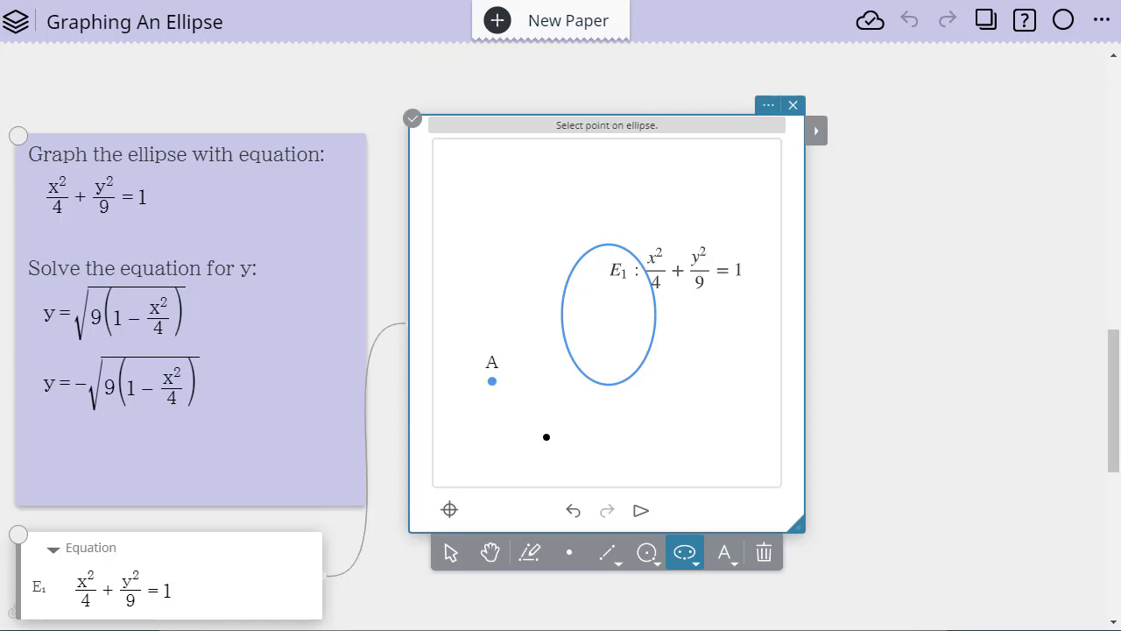
{"action": "left_click", "coordinate": [546, 436]}
{"action": "left_click", "coordinate": [548, 375]}
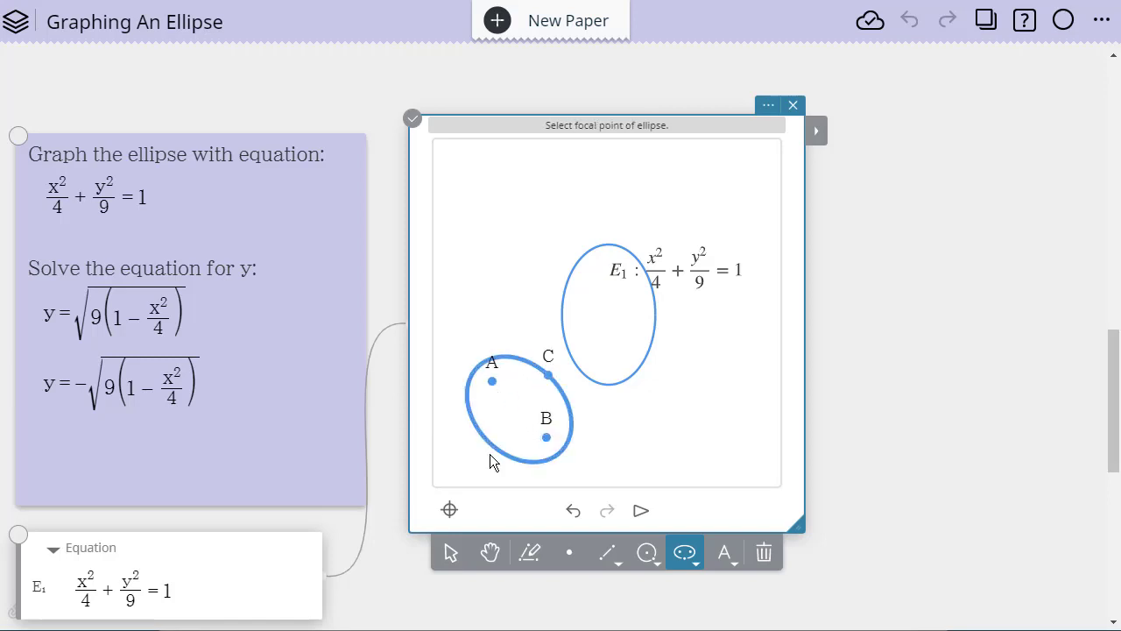
Step: Give the new ellipse and its points A, B and C the dotted line style and the colour orange
{"action": "left_click", "coordinate": [448, 554]}
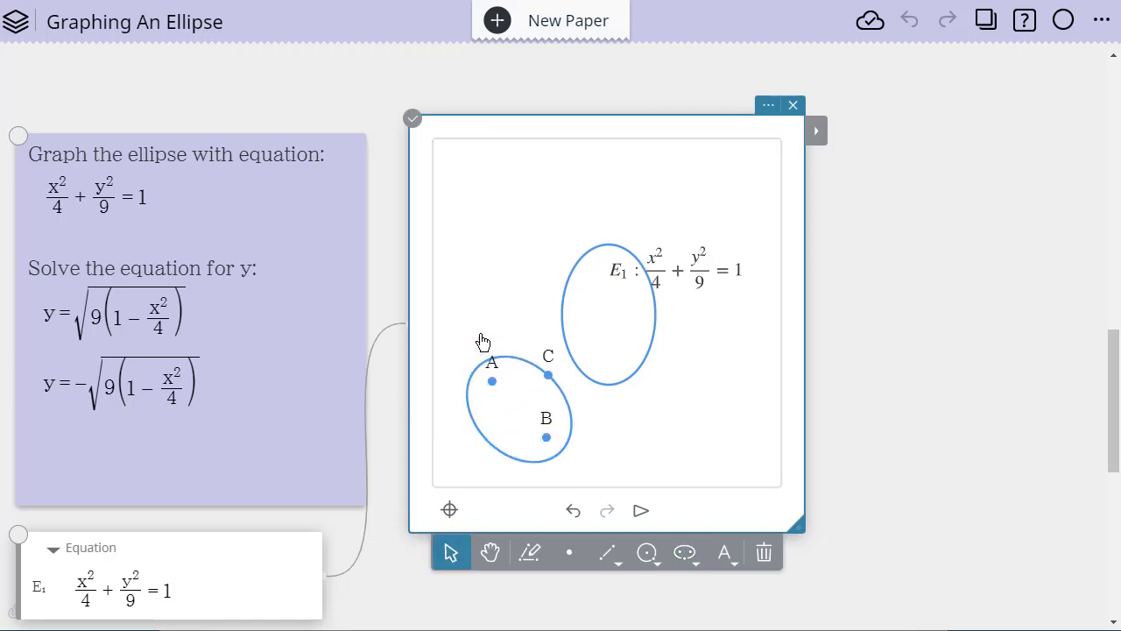
{"action": "mouse_move", "coordinate": [463, 340]}
{"action": "left_mouse_down"}
{"action": "mouse_move", "coordinate": [509, 458]}
{"action": "mouse_move", "coordinate": [561, 468]}
{"action": "left_mouse_up"}
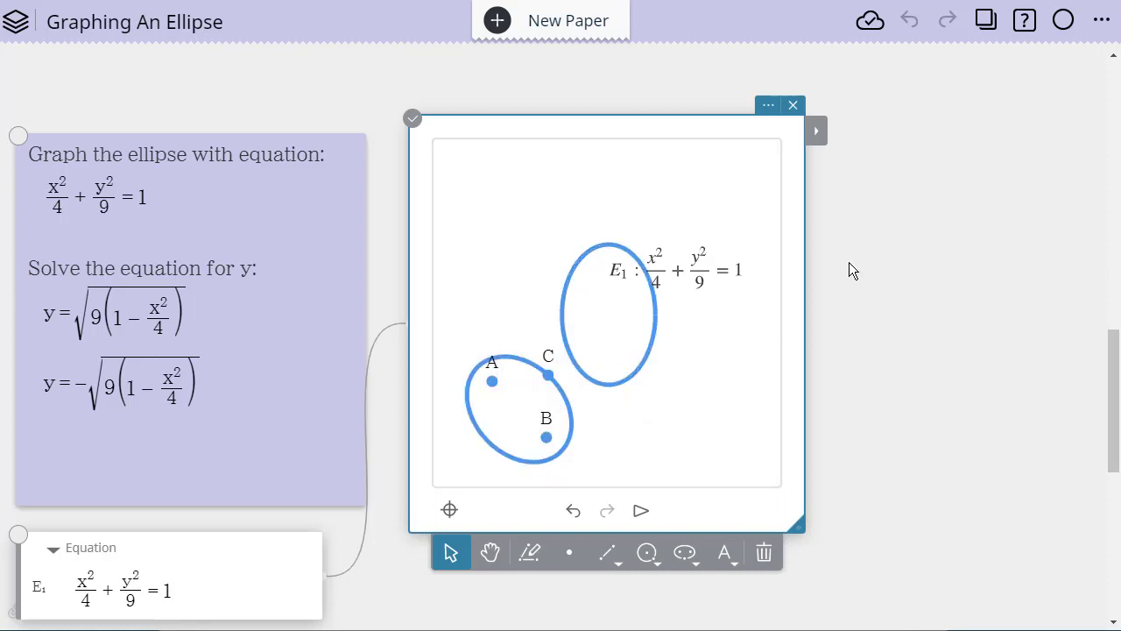
{"action": "left_click", "coordinate": [822, 138]}
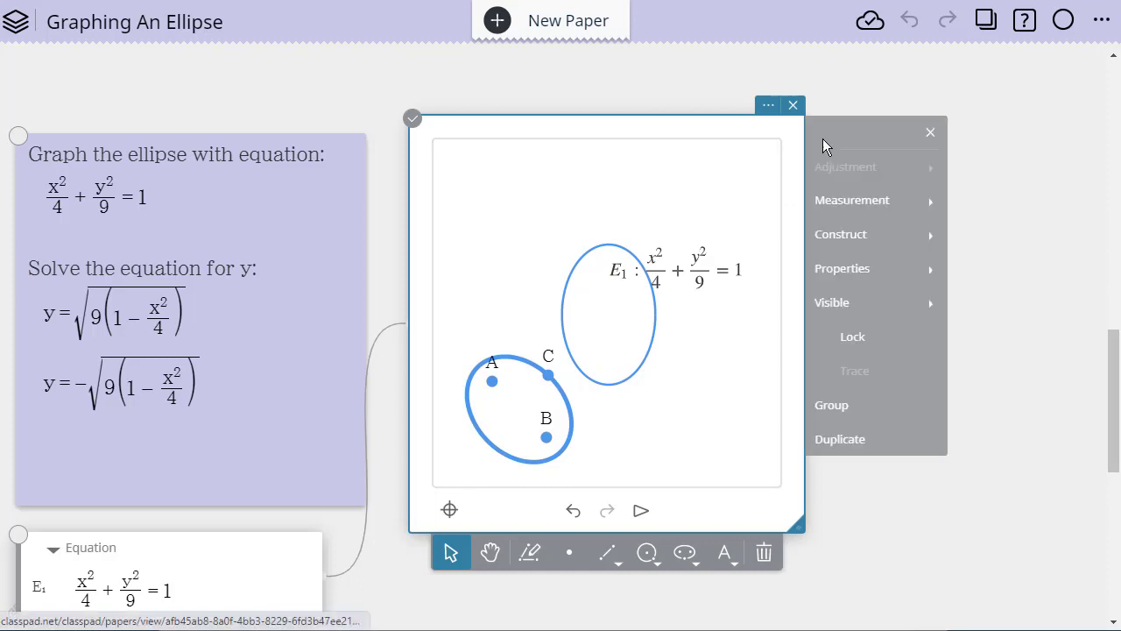
{"action": "left_click", "coordinate": [836, 275]}
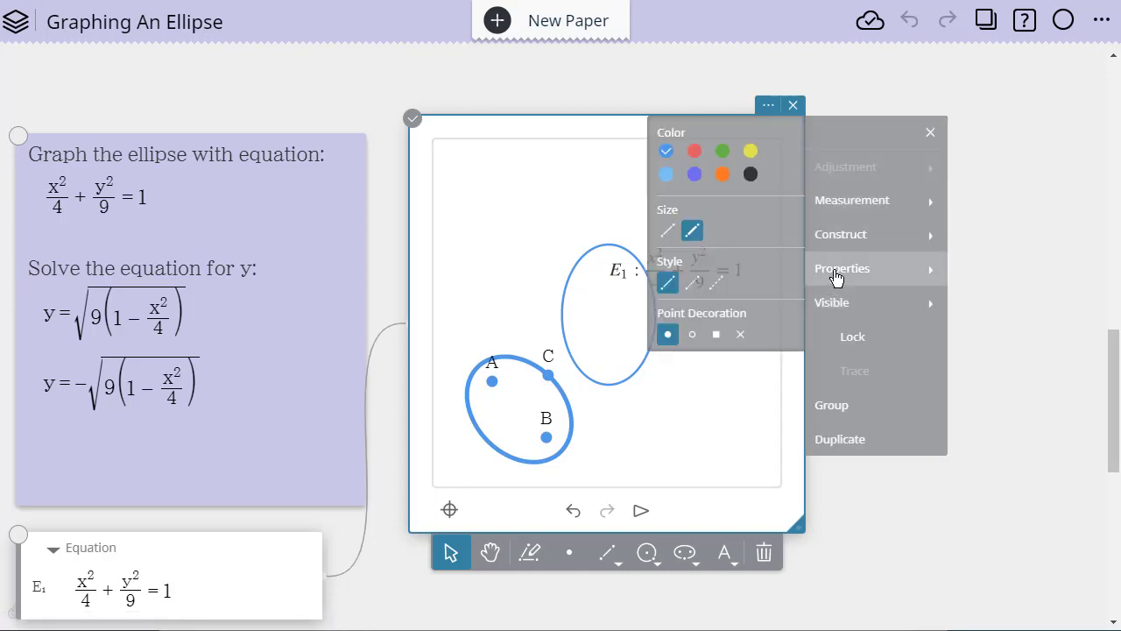
{"action": "left_click", "coordinate": [715, 281]}
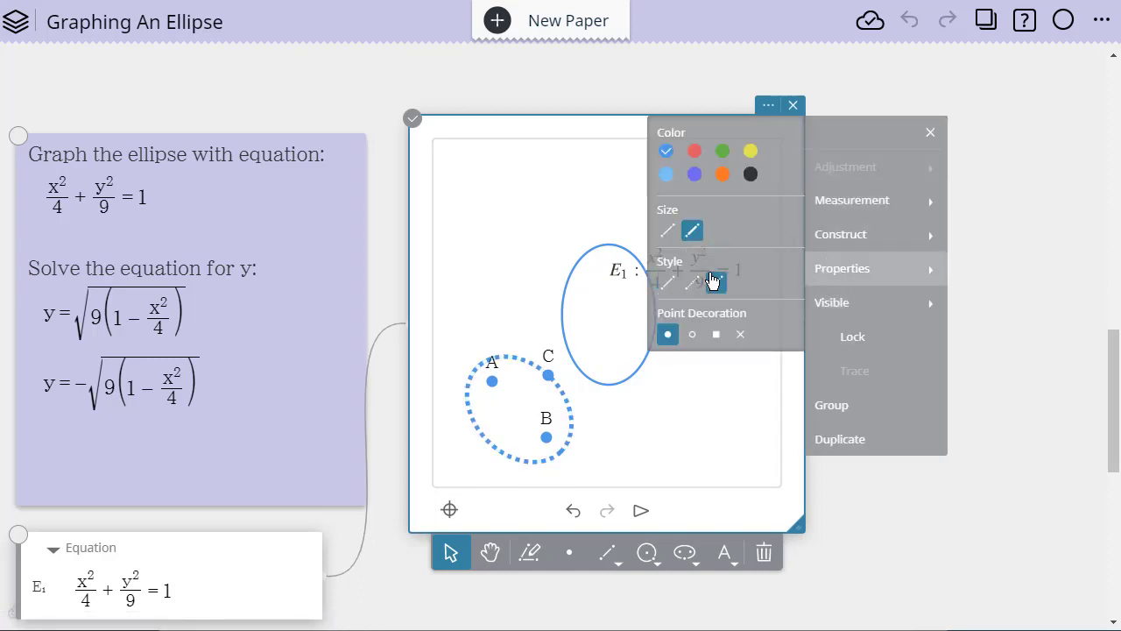
{"action": "left_click", "coordinate": [722, 174]}
{"action": "left_click", "coordinate": [620, 361]}
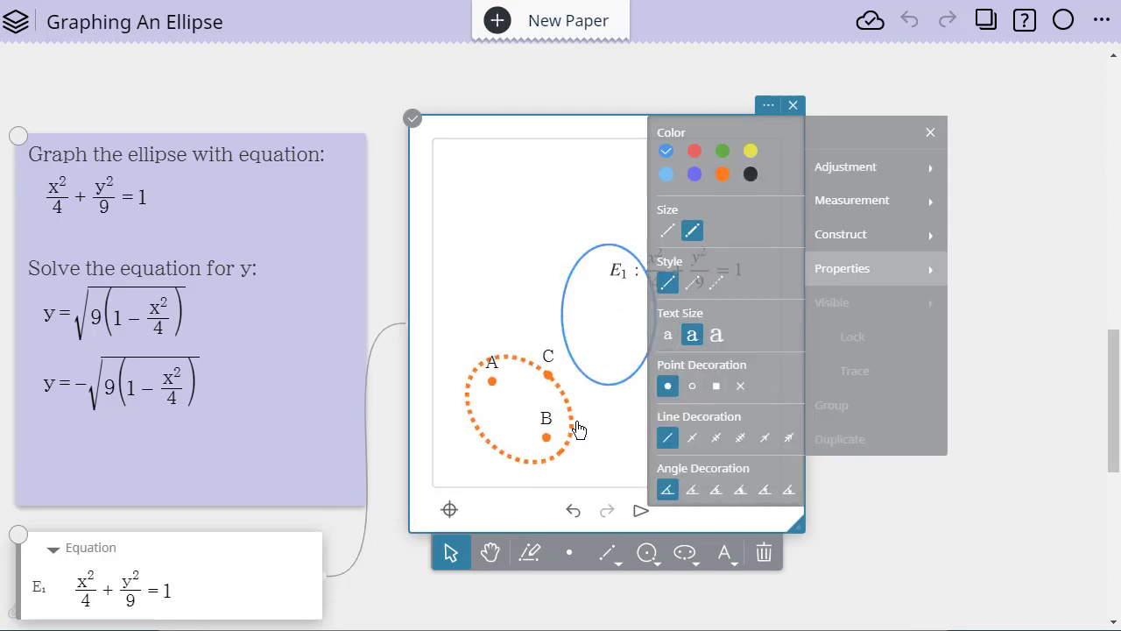
Step: Move the orange ellipse over E₁ and reshape it to roughly match E₁ by repositioning foci A and B and point C
{"action": "left_click_drag", "start_coordinate": [574, 427], "coordinate": [642, 354]}
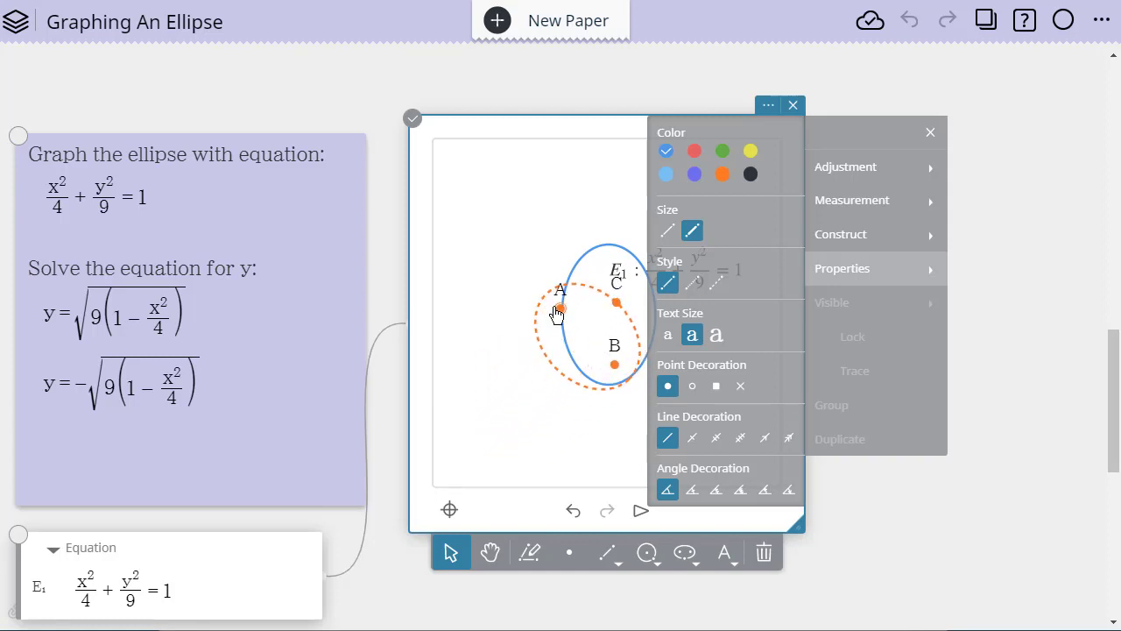
{"action": "left_click_drag", "start_coordinate": [557, 309], "coordinate": [607, 267]}
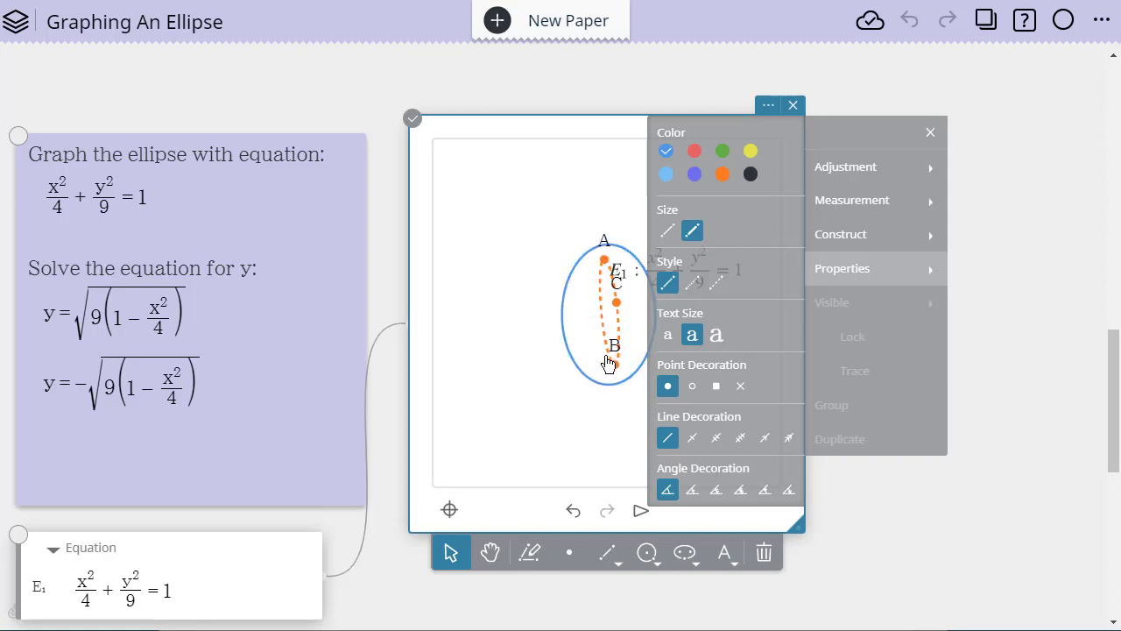
{"action": "left_click_drag", "start_coordinate": [615, 370], "coordinate": [608, 385]}
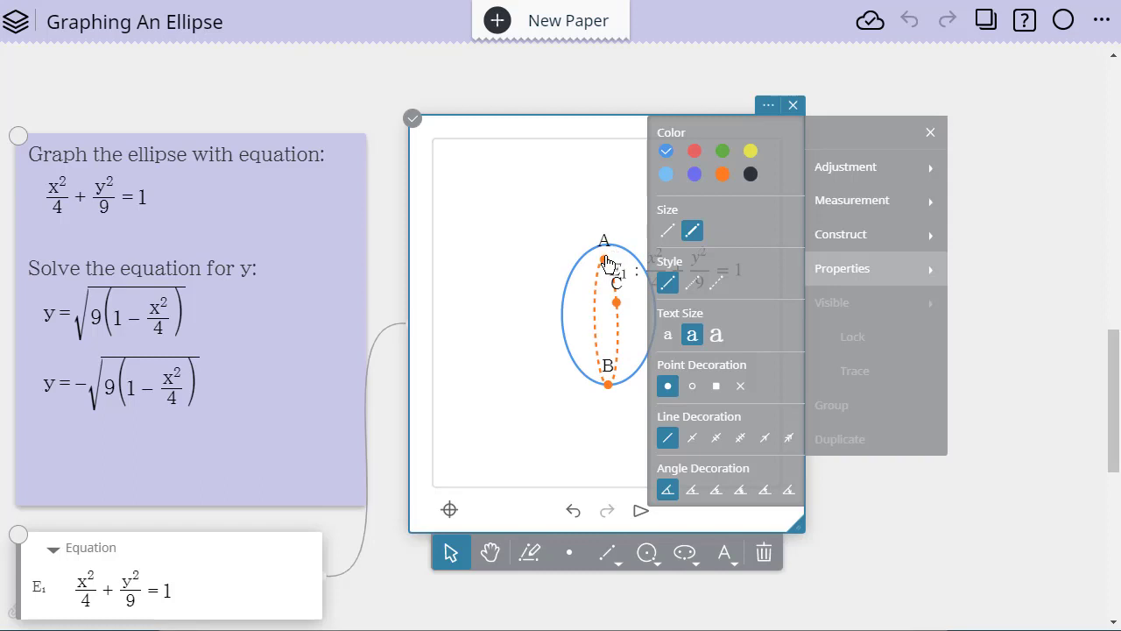
{"action": "left_click", "coordinate": [566, 281]}
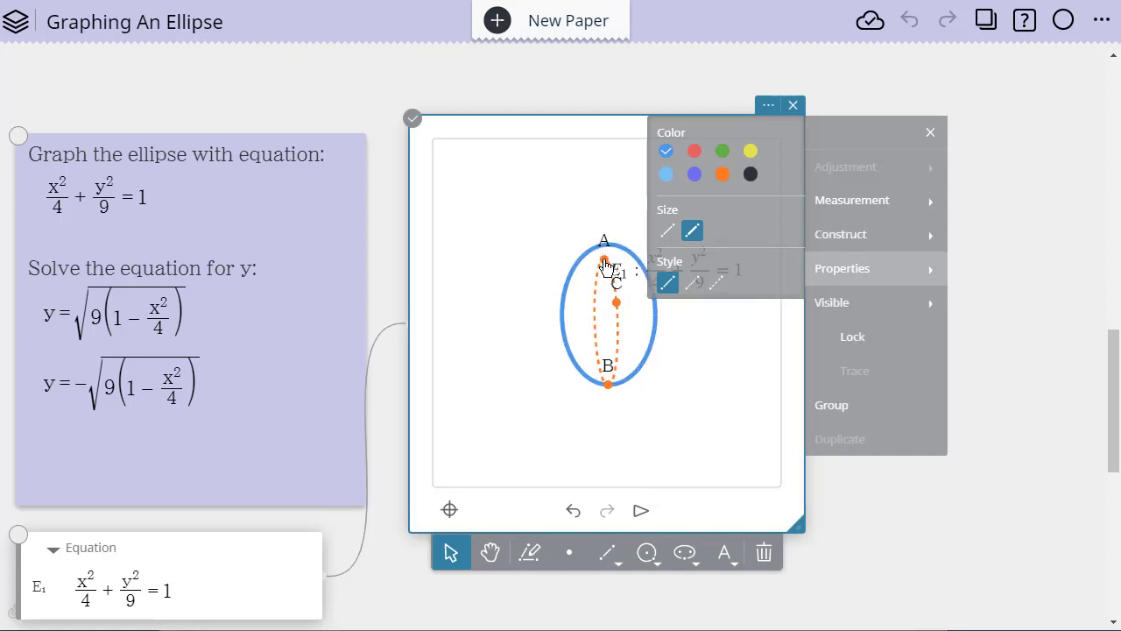
{"action": "left_click", "coordinate": [1017, 408]}
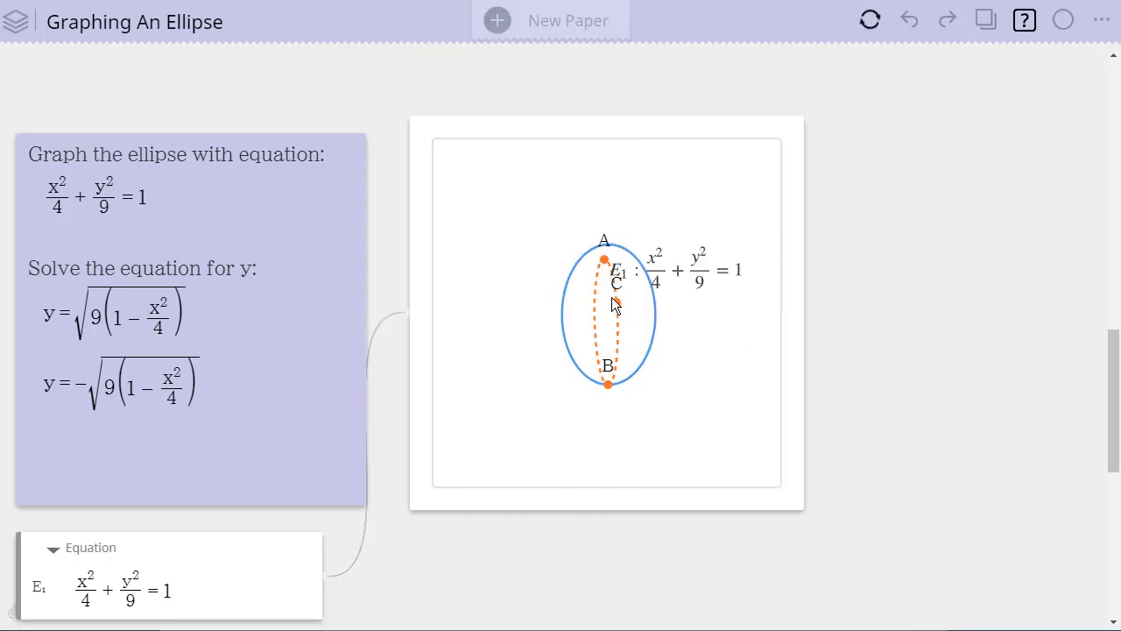
{"action": "left_click_drag", "start_coordinate": [615, 303], "coordinate": [676, 304]}
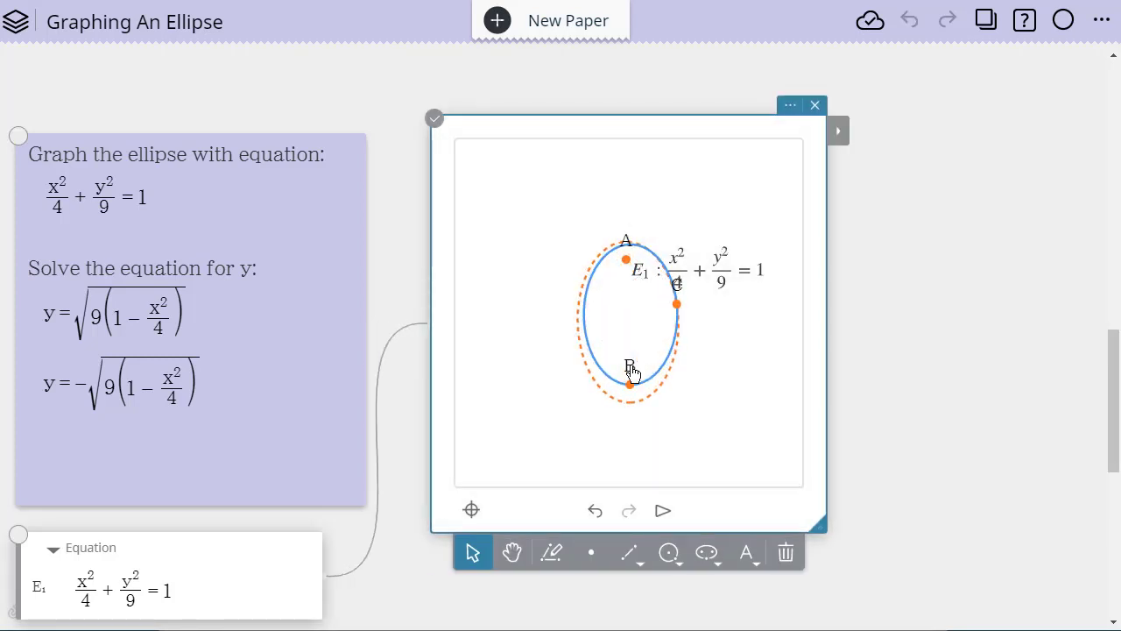
{"action": "left_click_drag", "start_coordinate": [632, 372], "coordinate": [621, 336]}
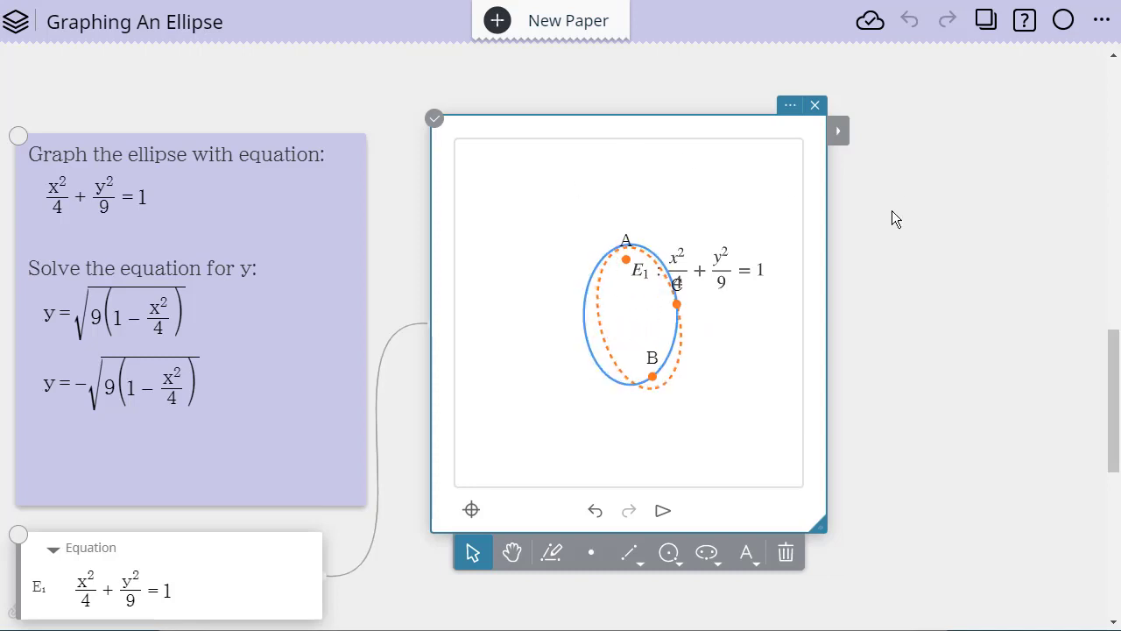
Step: Return to the blue ellipse graph and bring its x²/4 + y²/9 = 1 equation note to the front
{"action": "scroll", "coordinate": [891, 219], "scroll_direction": "up", "scroll_amount": 3}
{"action": "scroll", "coordinate": [888, 220], "scroll_direction": "down", "scroll_amount": 4}
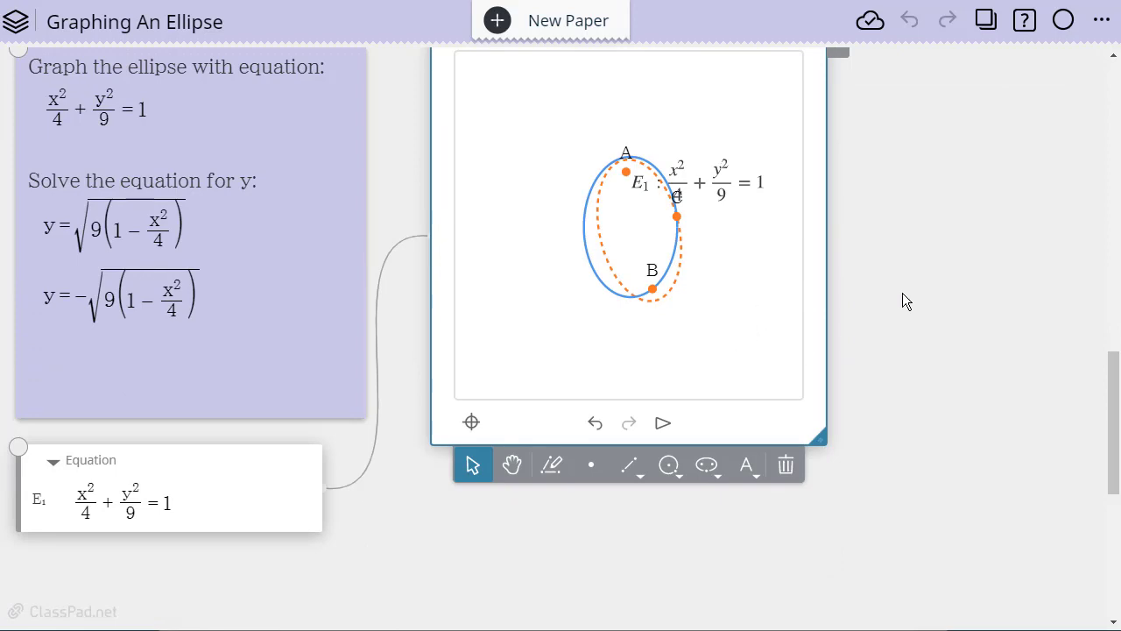
{"action": "scroll", "coordinate": [902, 290], "scroll_direction": "up", "scroll_amount": 6}
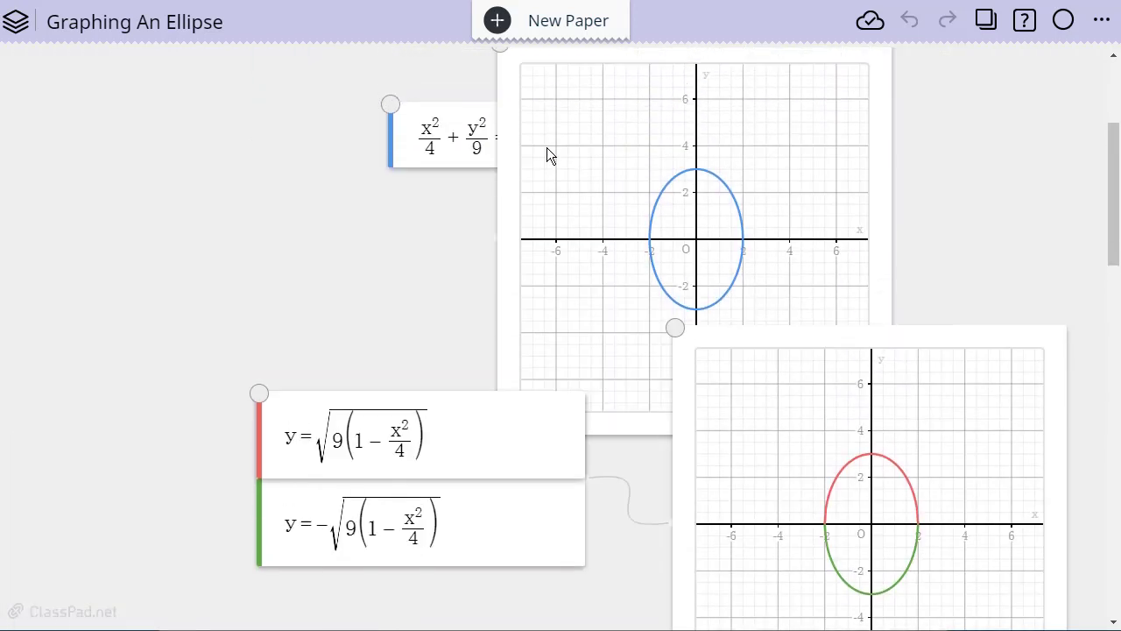
{"action": "left_click", "coordinate": [574, 163]}
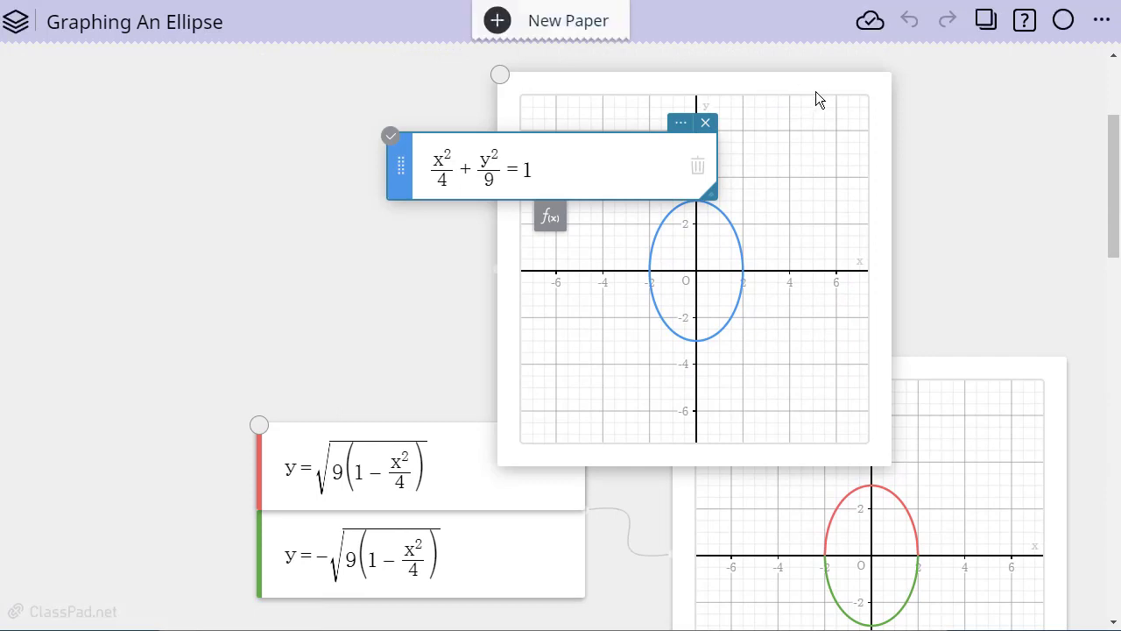